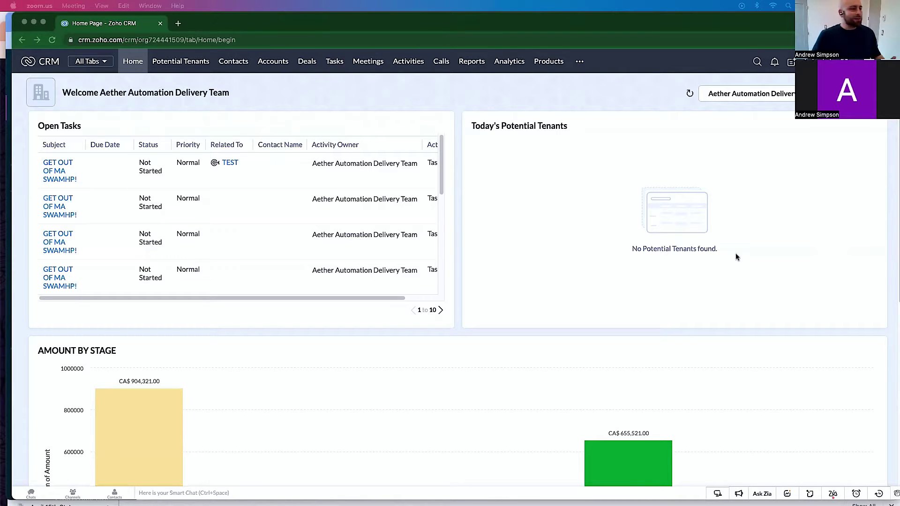
Create a new module named Class Rooms, with the singular name Class Room.
{"action": "left_click", "coordinate": [580, 62]}
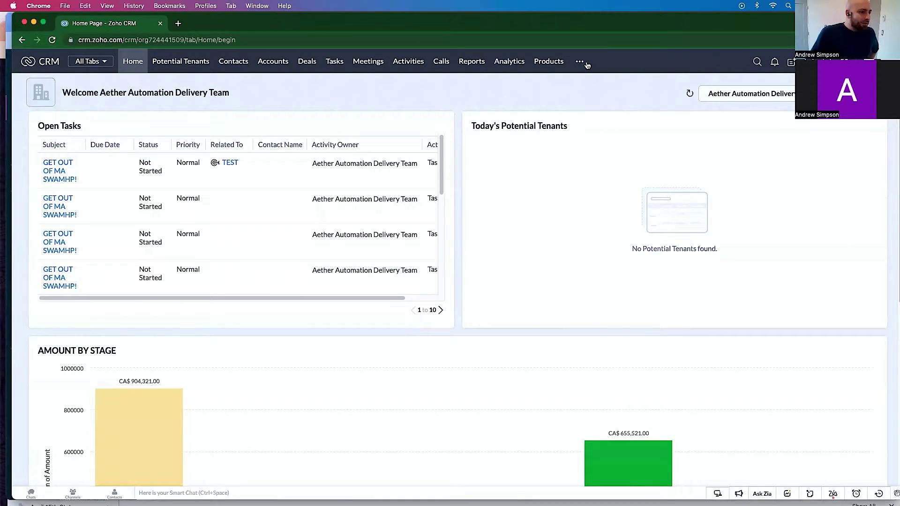
{"action": "left_click", "coordinate": [582, 62]}
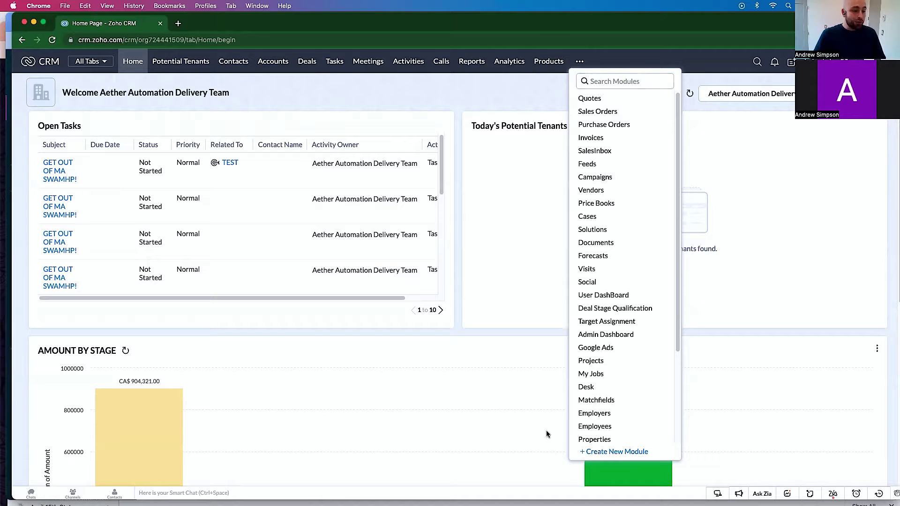
{"action": "left_click", "coordinate": [624, 452]}
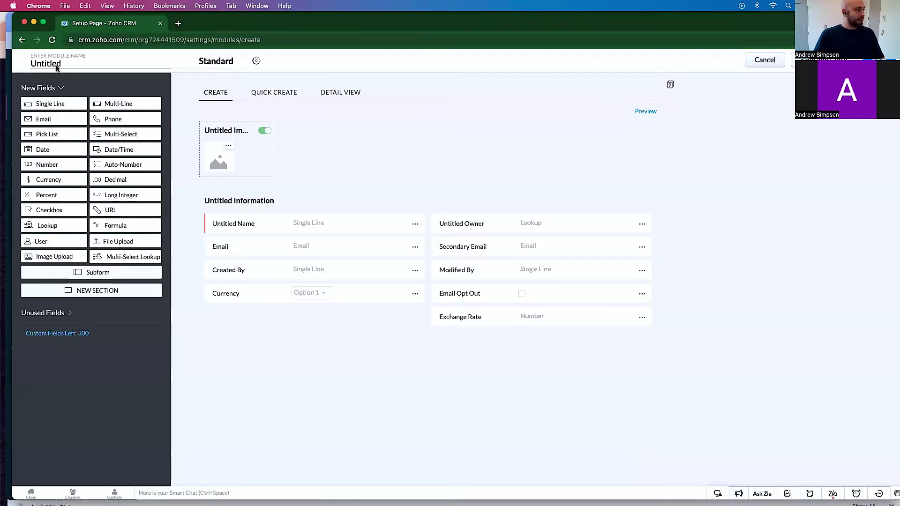
{"action": "left_click", "coordinate": [58, 66]}
{"action": "key", "text": "BackSpace"}
{"action": "key", "text": "BackSpace"}
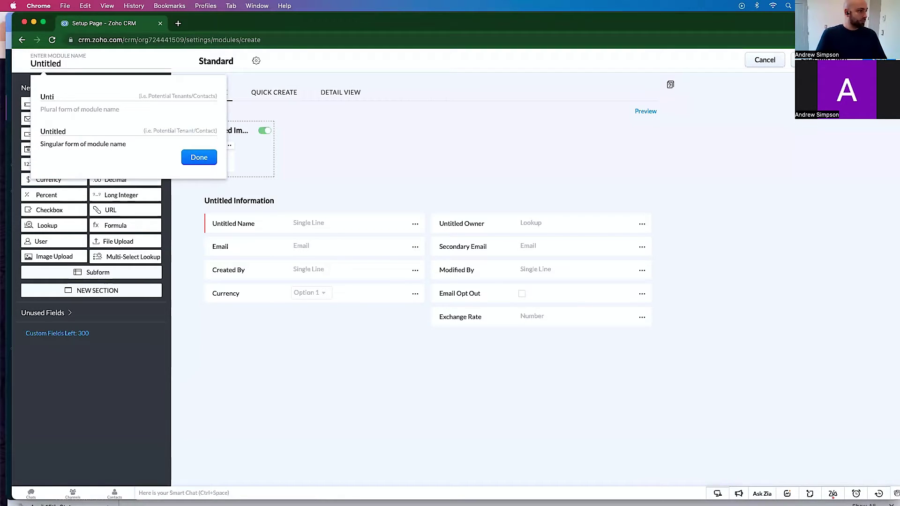
{"action": "key", "text": "super+z"}
{"action": "key", "text": "super+a"}
{"action": "type", "text": "Cl"}
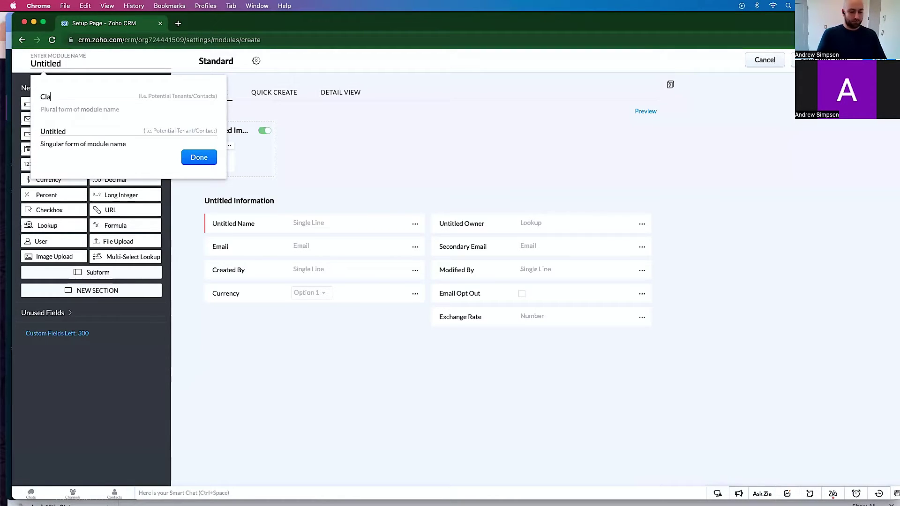
{"action": "type", "text": "assRooms"}
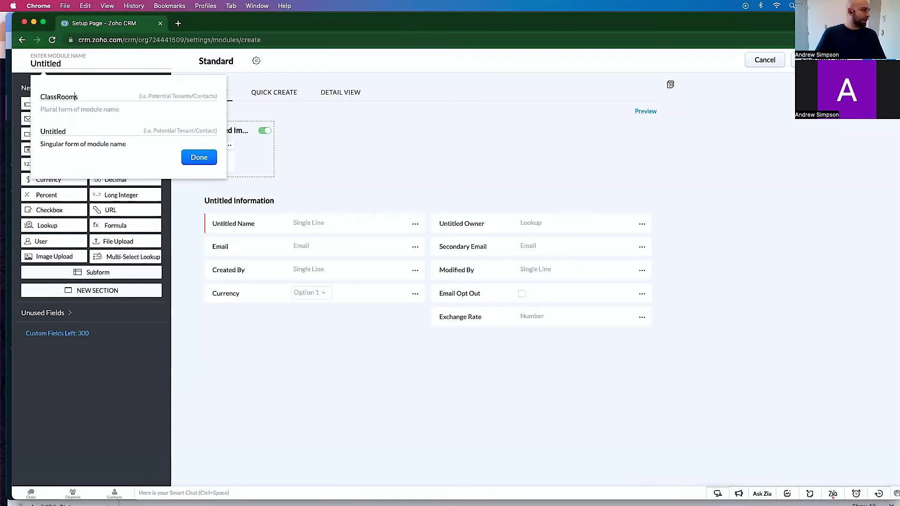
{"action": "key", "text": "Tab"}
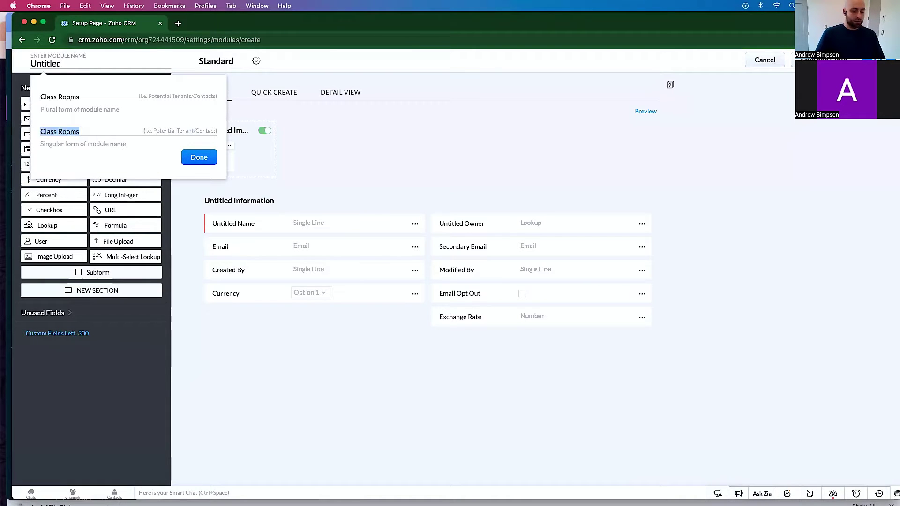
{"action": "key", "text": "Right"}
{"action": "key", "text": "BackSpace"}
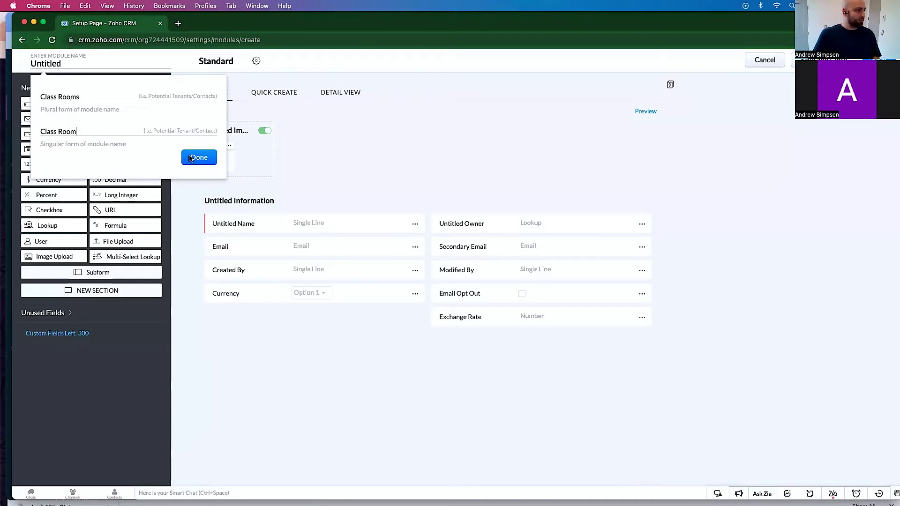
{"action": "left_click", "coordinate": [190, 158]}
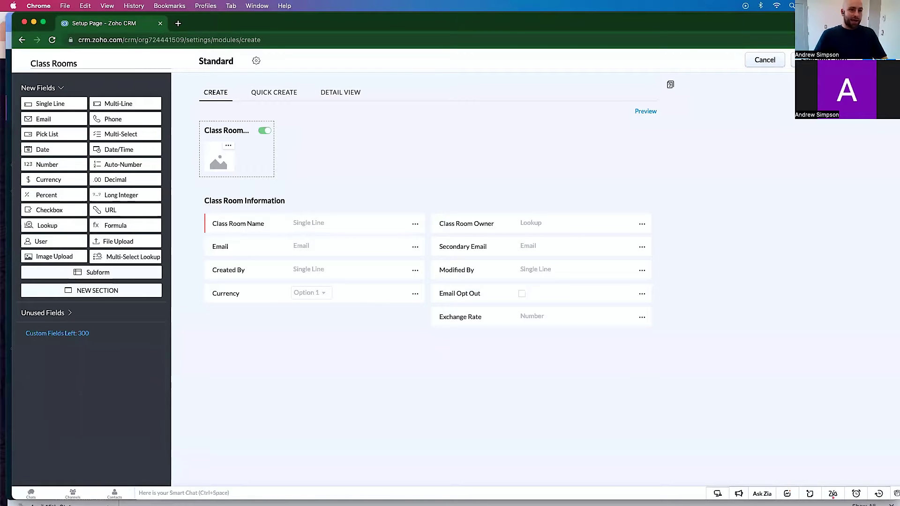
Save the Class Rooms module, granting access to the Administrator and Standard profiles.
{"action": "left_click", "coordinate": [800, 60]}
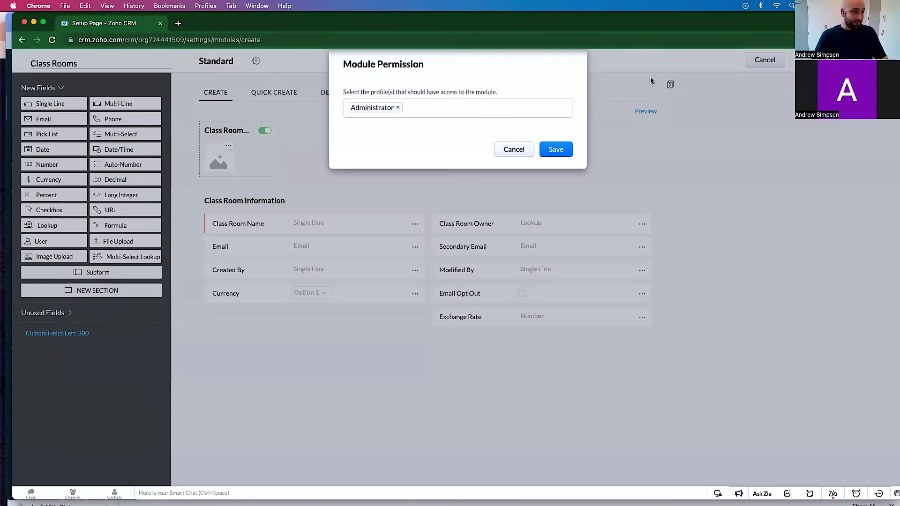
{"action": "left_click", "coordinate": [459, 111]}
{"action": "left_click", "coordinate": [370, 125]}
{"action": "left_click", "coordinate": [556, 149]}
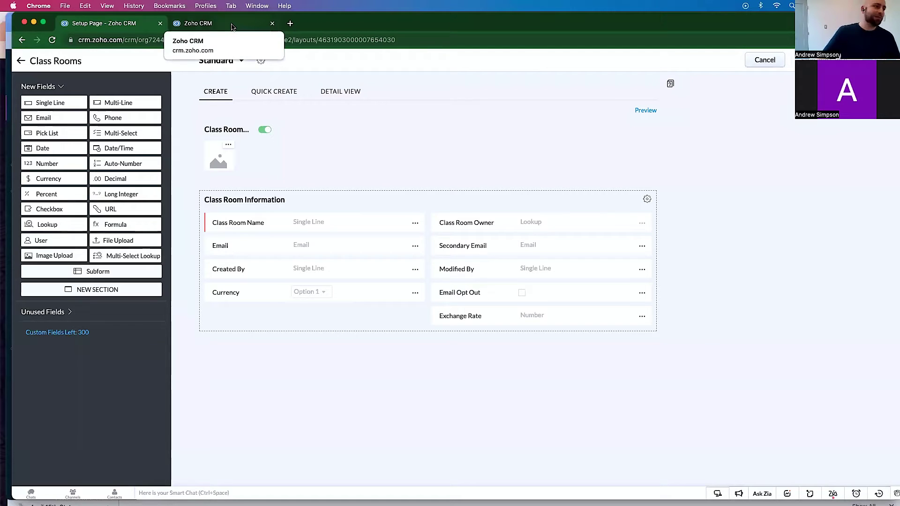
Cancel the untitled module drafts in the second tab without saving, returning to Setup > Modules.
{"action": "left_click", "coordinate": [232, 27]}
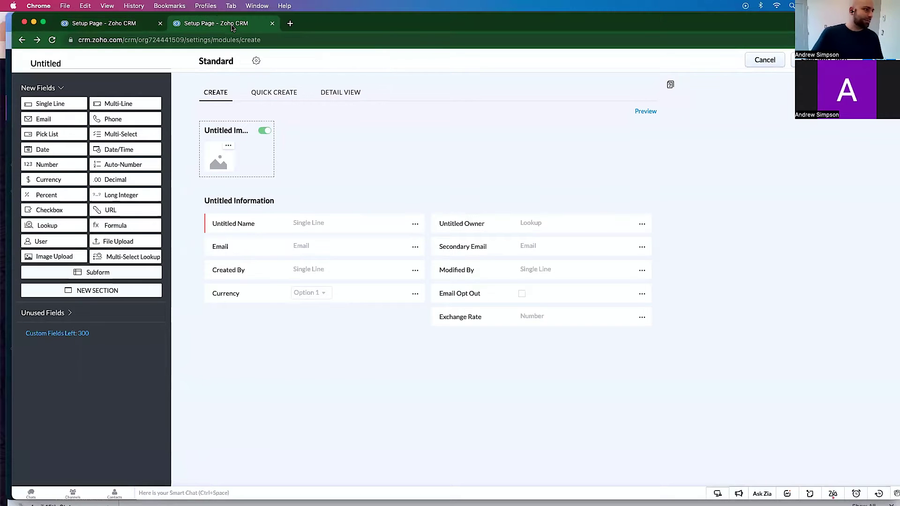
{"action": "left_click", "coordinate": [759, 61]}
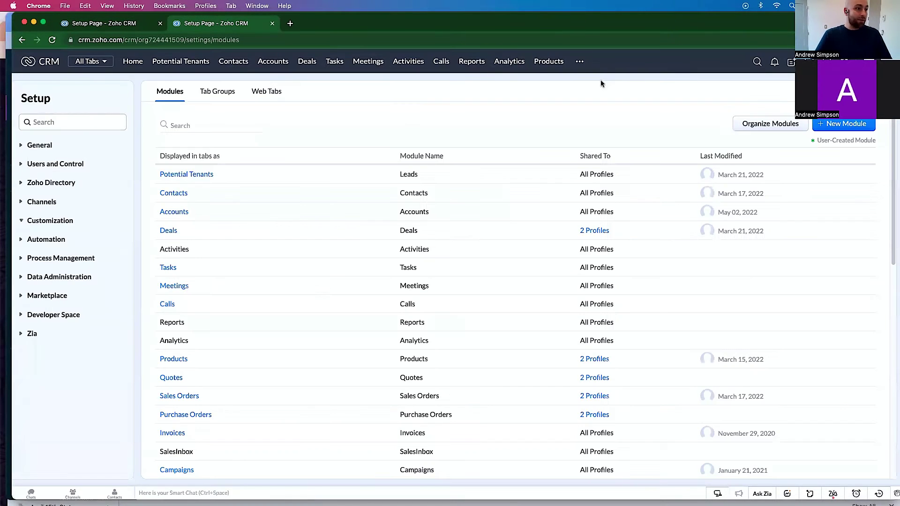
{"action": "left_click", "coordinate": [579, 61]}
{"action": "left_click", "coordinate": [609, 450]}
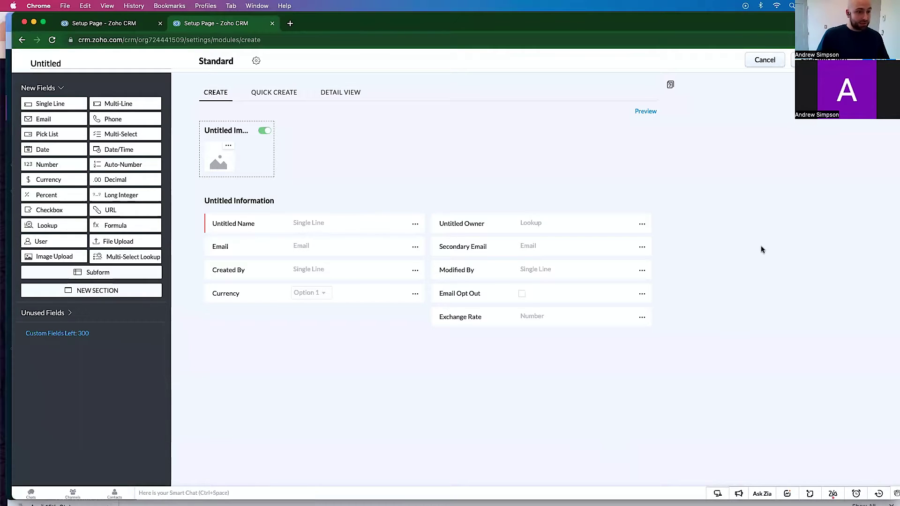
{"action": "left_click", "coordinate": [62, 64]}
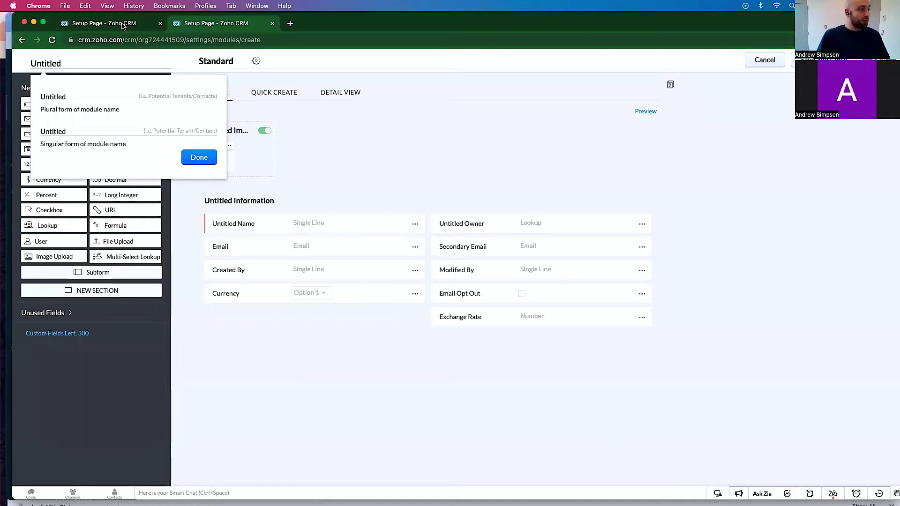
{"action": "key", "text": "ctrl+shift+Tab"}
{"action": "left_click", "coordinate": [230, 27]}
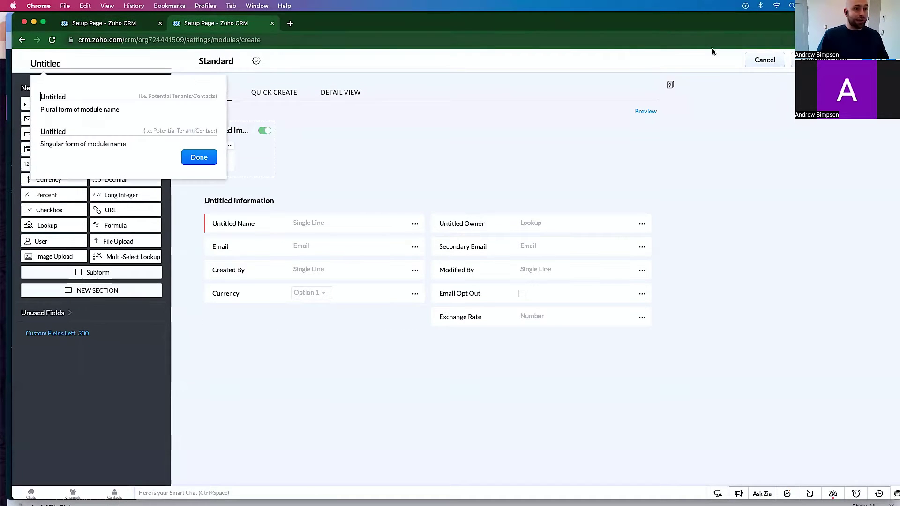
{"action": "left_click", "coordinate": [768, 63]}
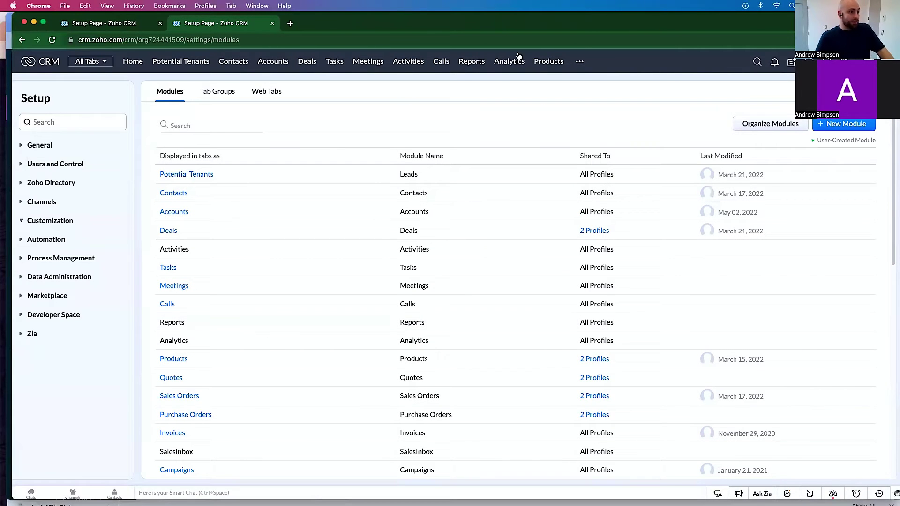
Show the Products list at 100 records per page and scroll through all 81 products.
{"action": "left_click", "coordinate": [549, 63]}
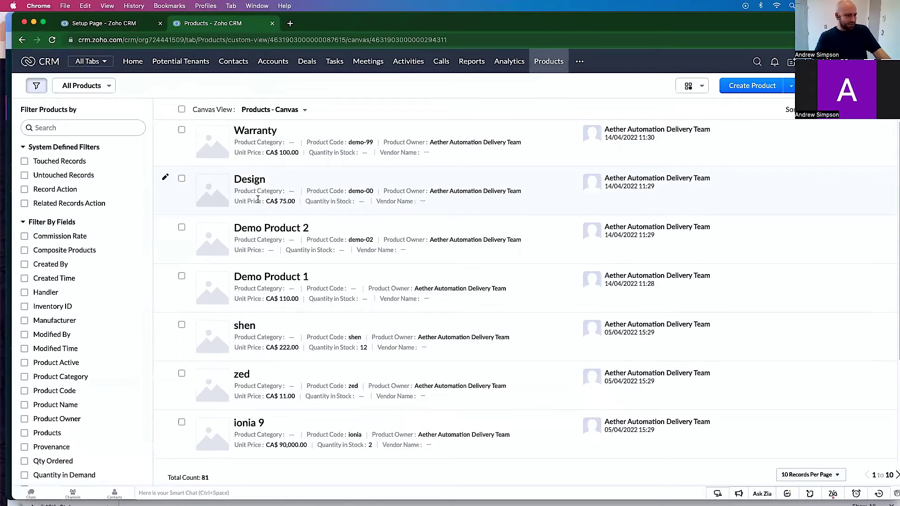
{"action": "scroll", "coordinate": [305, 281], "scroll_direction": "down", "scroll_amount": 3}
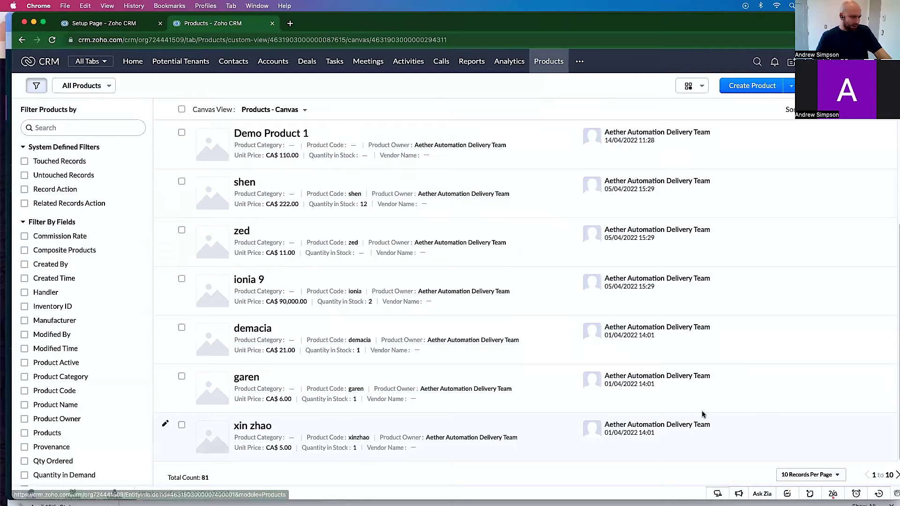
{"action": "left_click", "coordinate": [810, 475]}
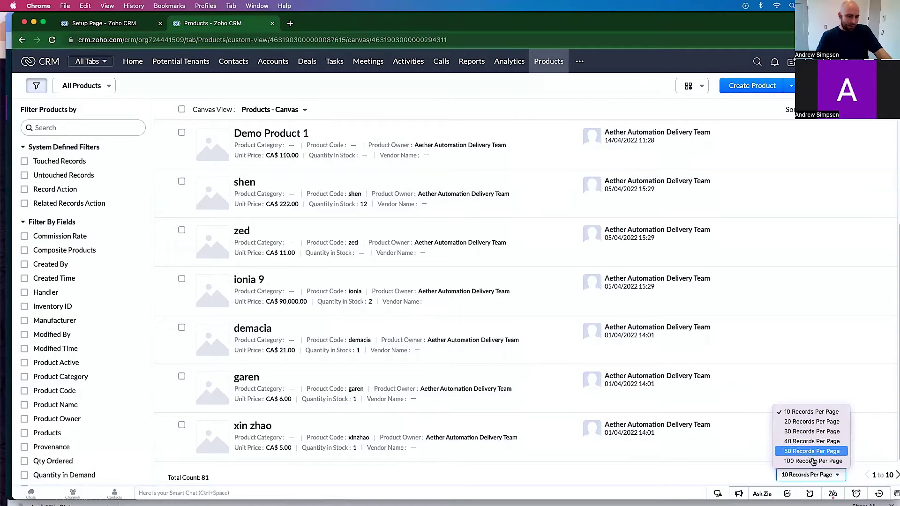
{"action": "left_click", "coordinate": [811, 462]}
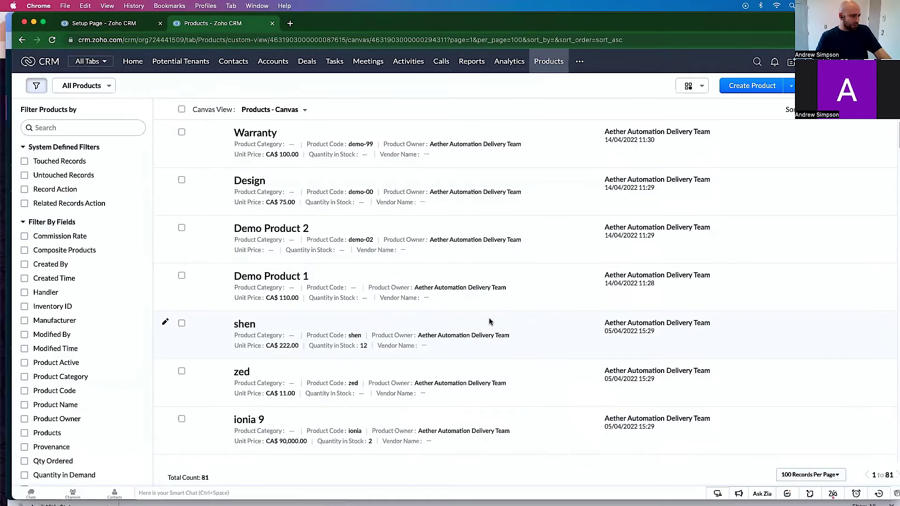
{"action": "scroll", "coordinate": [489, 322], "scroll_direction": "down", "scroll_amount": 20}
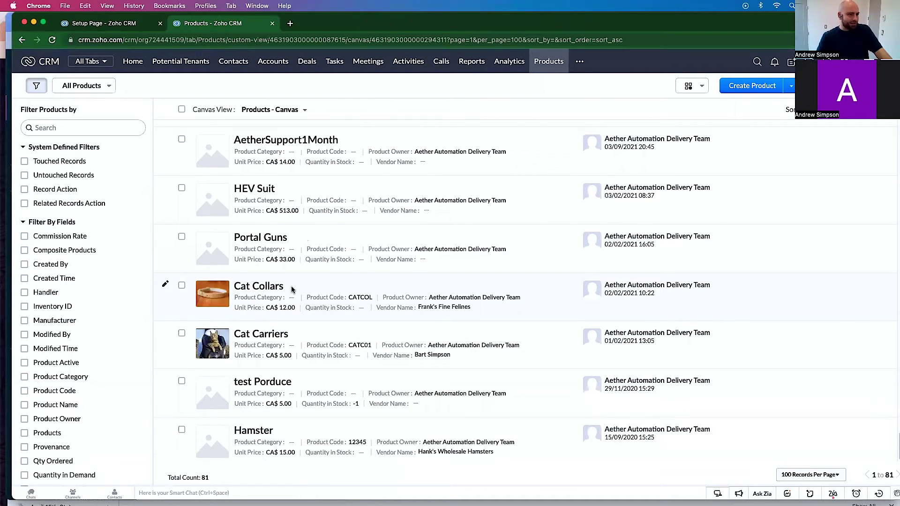
{"action": "scroll", "coordinate": [292, 289], "scroll_direction": "up", "scroll_amount": 20}
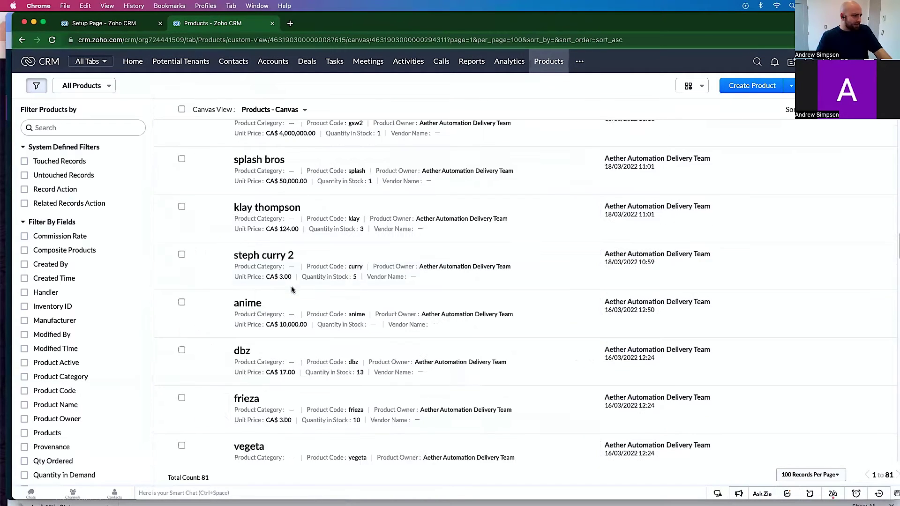
{"action": "scroll", "coordinate": [280, 269], "scroll_direction": "down", "scroll_amount": 15}
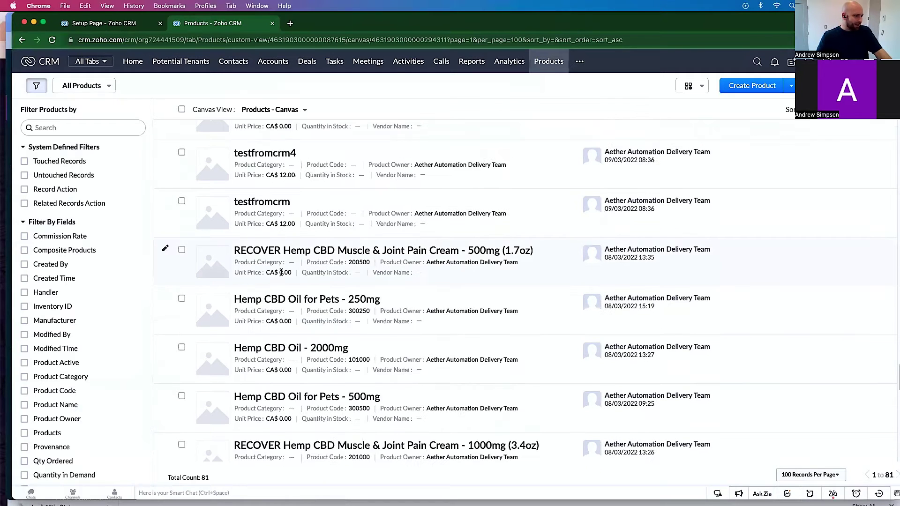
{"action": "scroll", "coordinate": [281, 274], "scroll_direction": "up", "scroll_amount": 5}
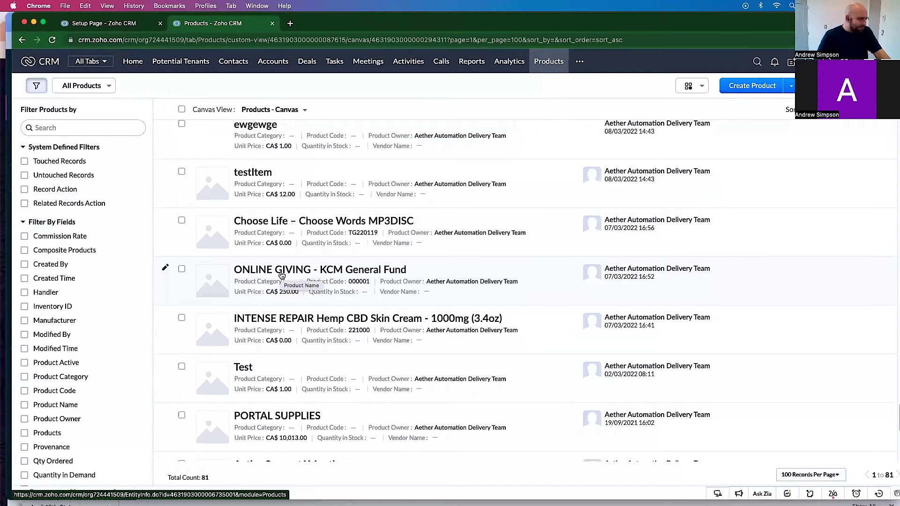
{"action": "scroll", "coordinate": [281, 275], "scroll_direction": "down", "scroll_amount": 10}
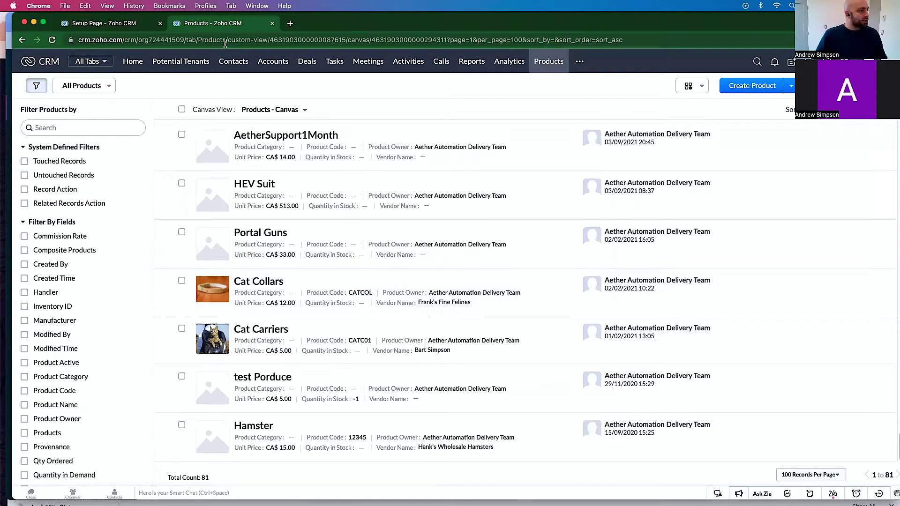
Create another new module named Courses, with the singular name Course.
{"action": "left_click", "coordinate": [582, 64]}
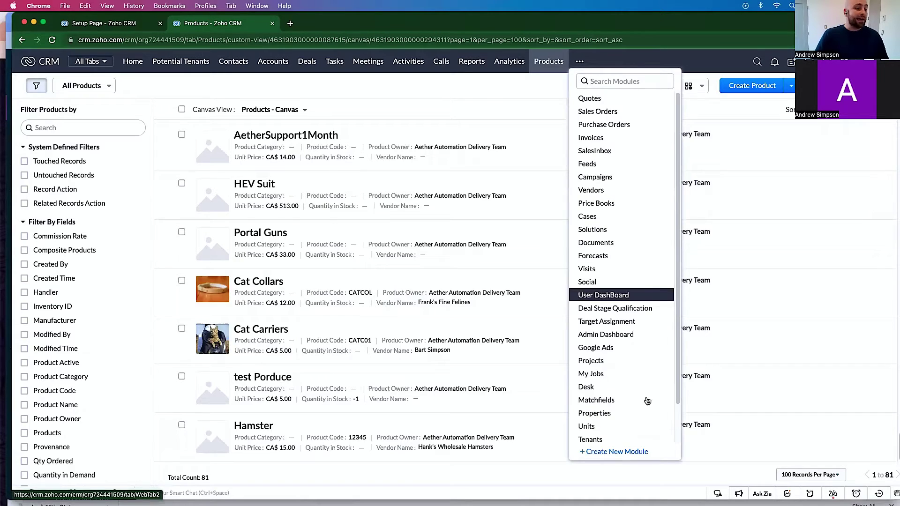
{"action": "left_click", "coordinate": [614, 451]}
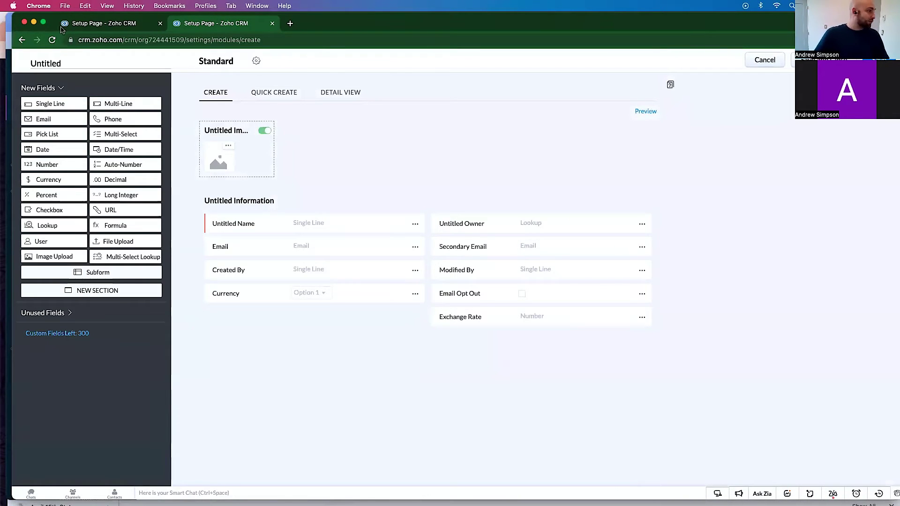
{"action": "left_click", "coordinate": [59, 62]}
{"action": "double_click", "coordinate": [61, 96]}
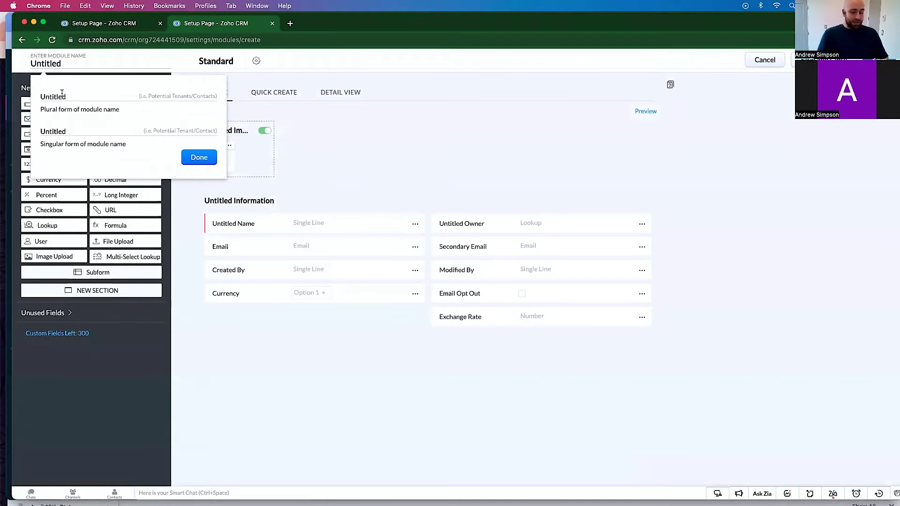
{"action": "type", "text": "Courses"}
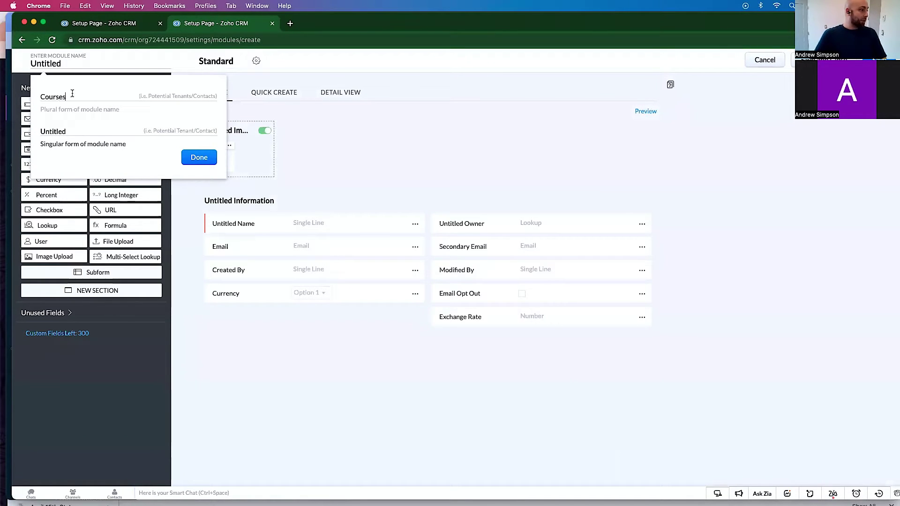
{"action": "left_click", "coordinate": [62, 131]}
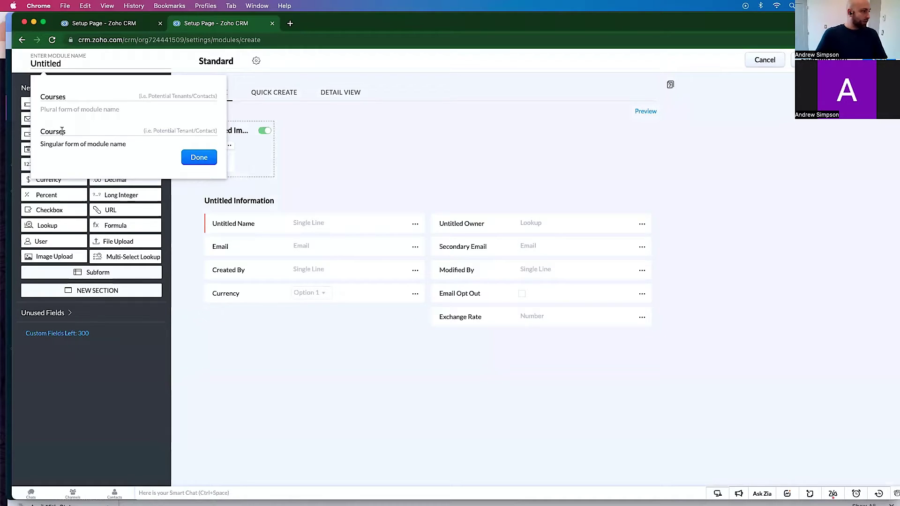
{"action": "key", "text": "Right"}
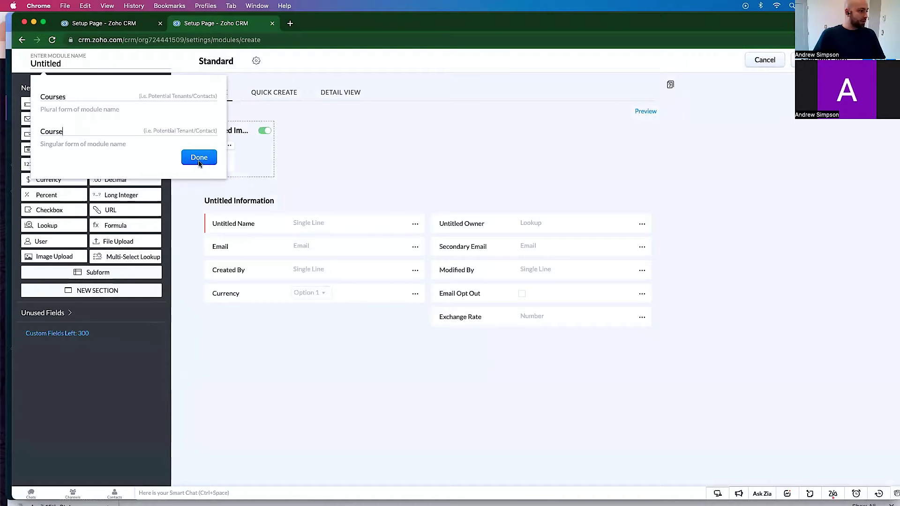
{"action": "left_click", "coordinate": [199, 160]}
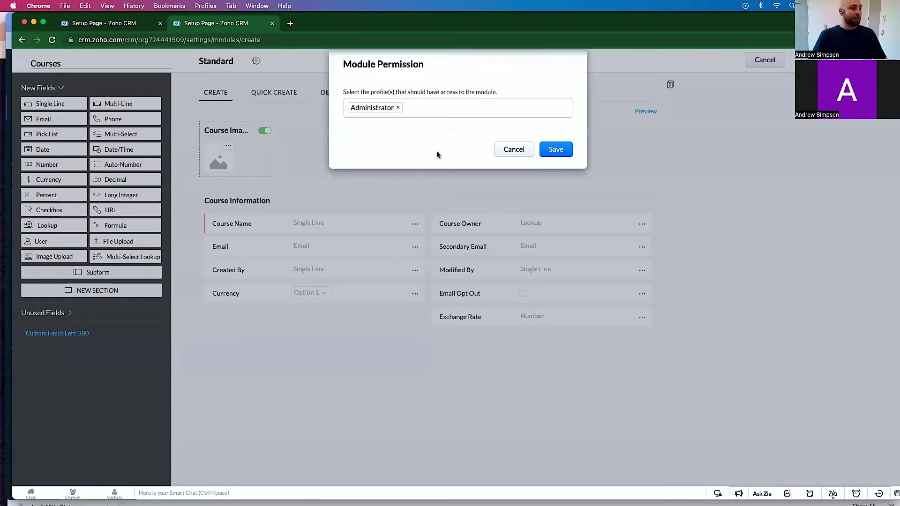
Save the Courses module with access for the Administrator and Standard profiles.
{"action": "left_click", "coordinate": [457, 108]}
{"action": "left_click", "coordinate": [375, 130]}
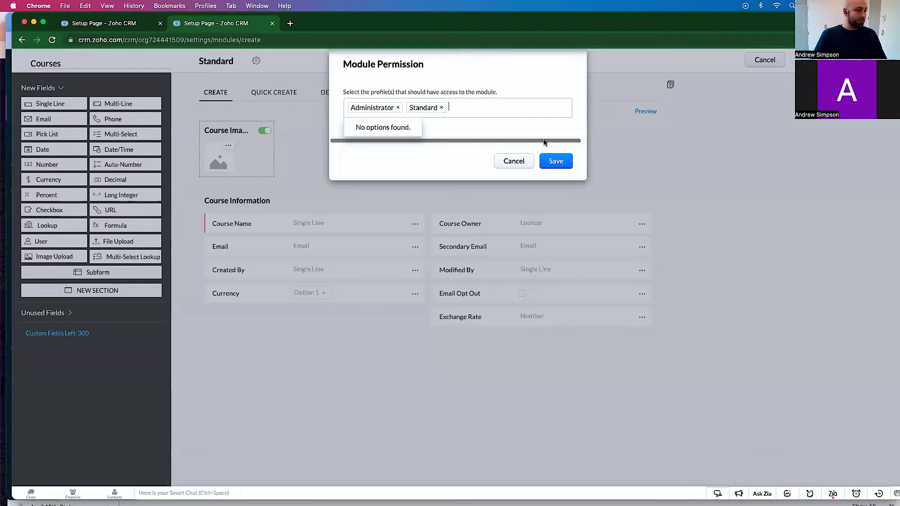
{"action": "left_click", "coordinate": [556, 149]}
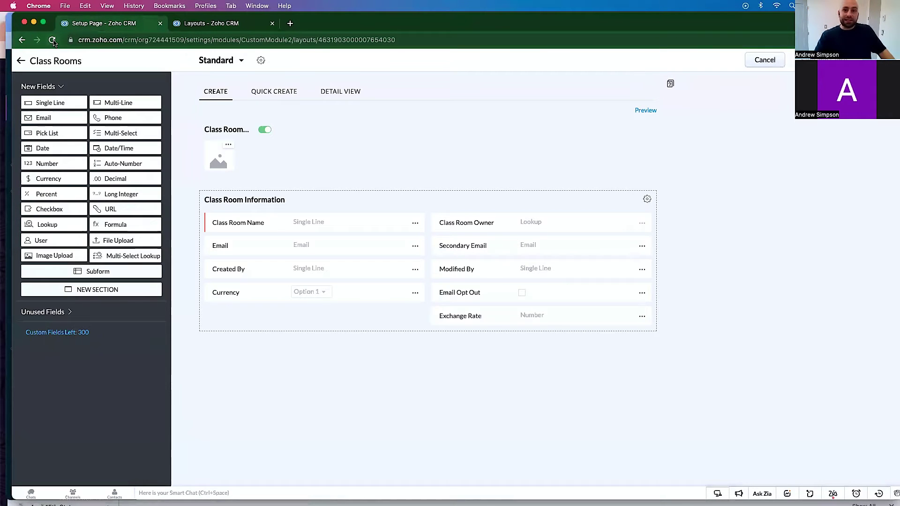
Add a required Course lookup field to Courses, with the related list titled Classrooms.
{"action": "left_click", "coordinate": [53, 40]}
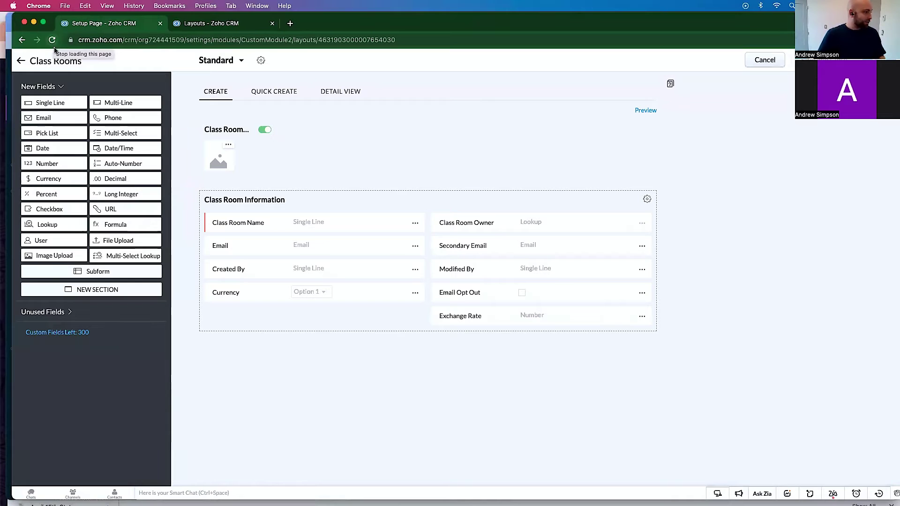
{"action": "left_click_drag", "start_coordinate": [43, 226], "coordinate": [238, 315]}
{"action": "type", "text": "Course"}
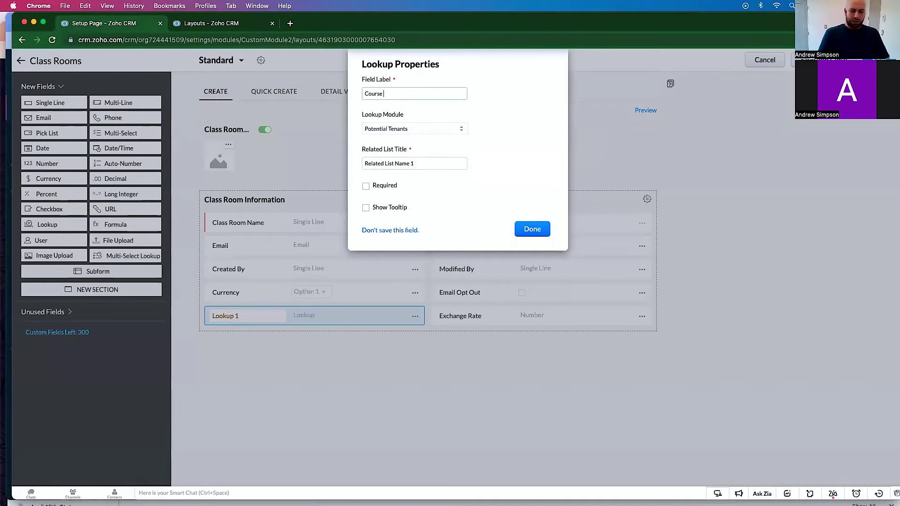
{"action": "left_click", "coordinate": [417, 127]}
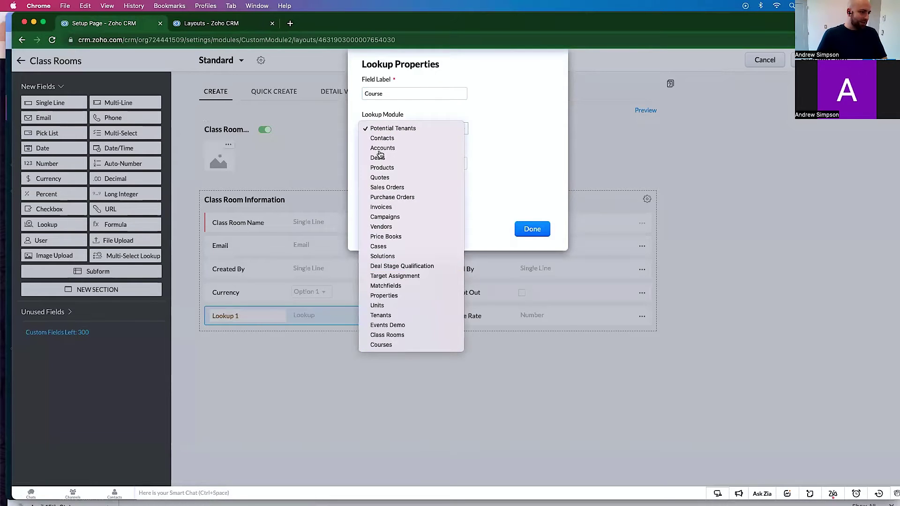
{"action": "left_click", "coordinate": [382, 345]}
{"action": "triple_click", "coordinate": [403, 163]}
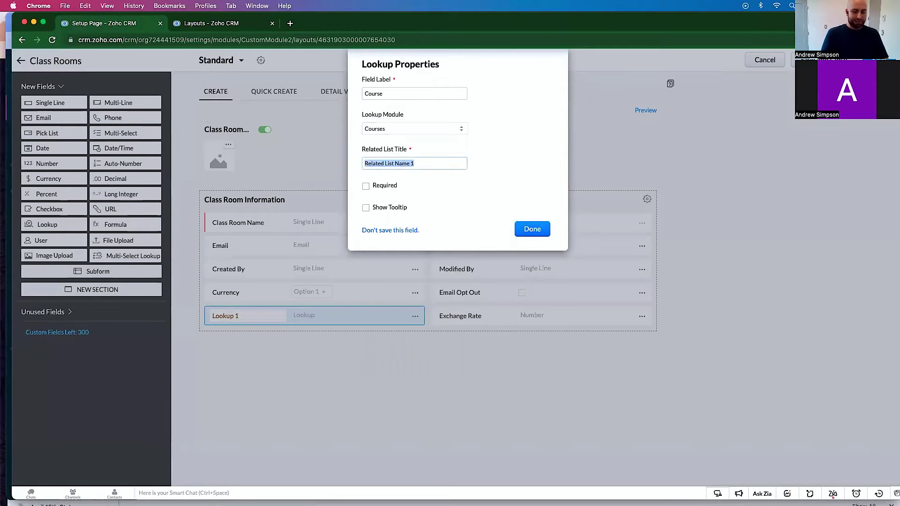
{"action": "type", "text": "Classrooms"}
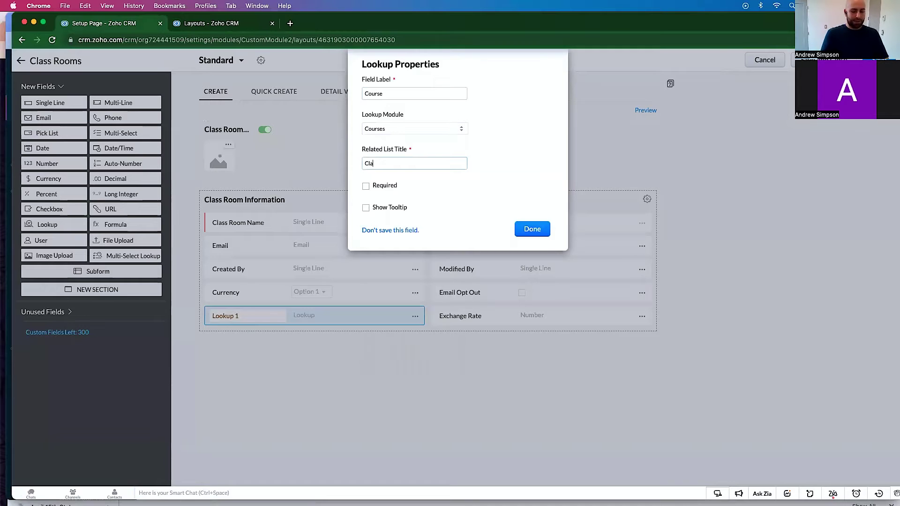
{"action": "left_click", "coordinate": [366, 186]}
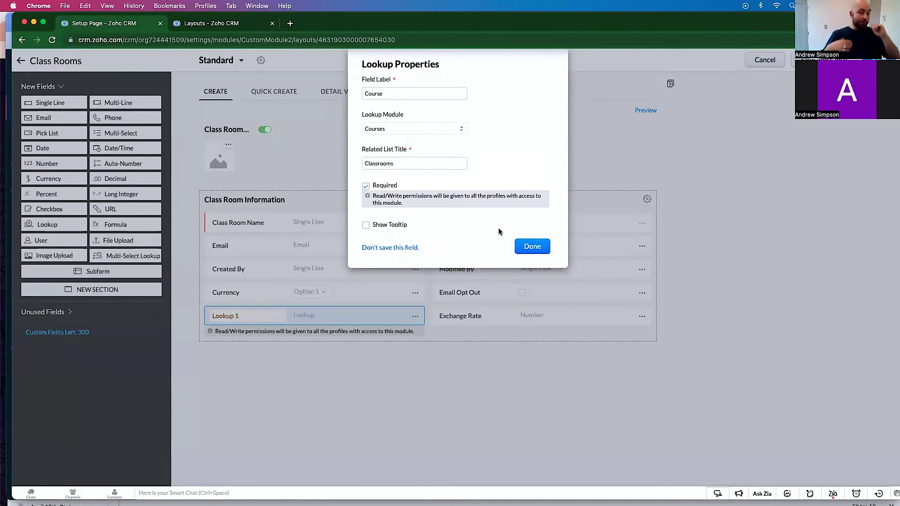
{"action": "left_click", "coordinate": [532, 247]}
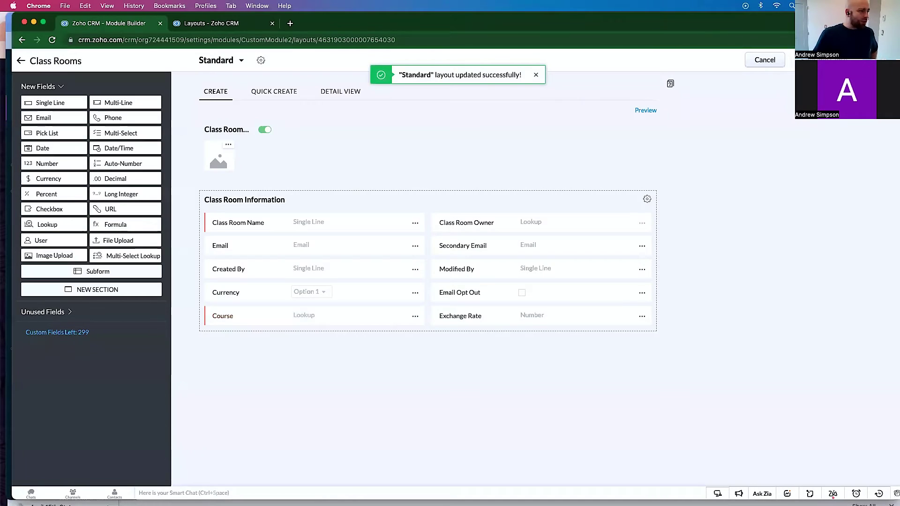
Start a new Class Room and quick-create the course 'Lean Manufacturing Course (White Belt)' for it.
{"action": "left_click", "coordinate": [212, 27]}
{"action": "left_click", "coordinate": [580, 63]}
{"action": "scroll", "coordinate": [628, 363], "scroll_direction": "down", "scroll_amount": 3}
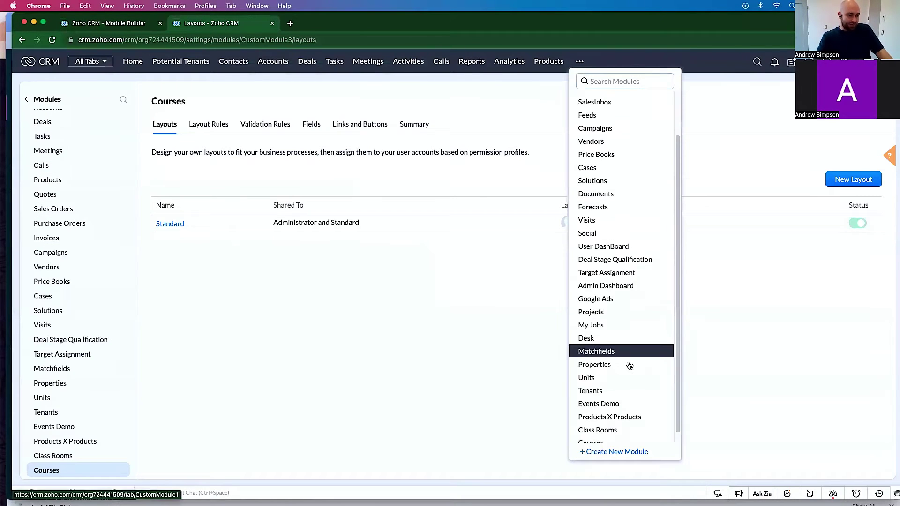
{"action": "left_click", "coordinate": [609, 431]}
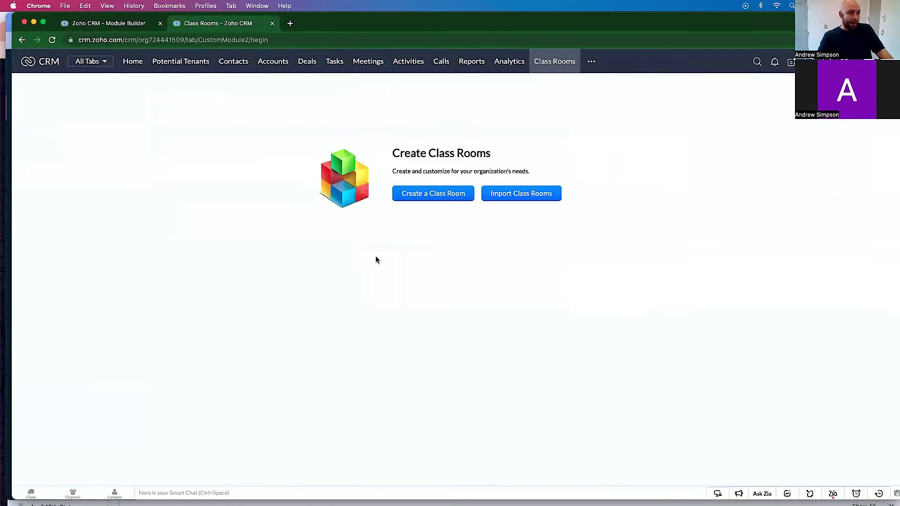
{"action": "left_click", "coordinate": [421, 193]}
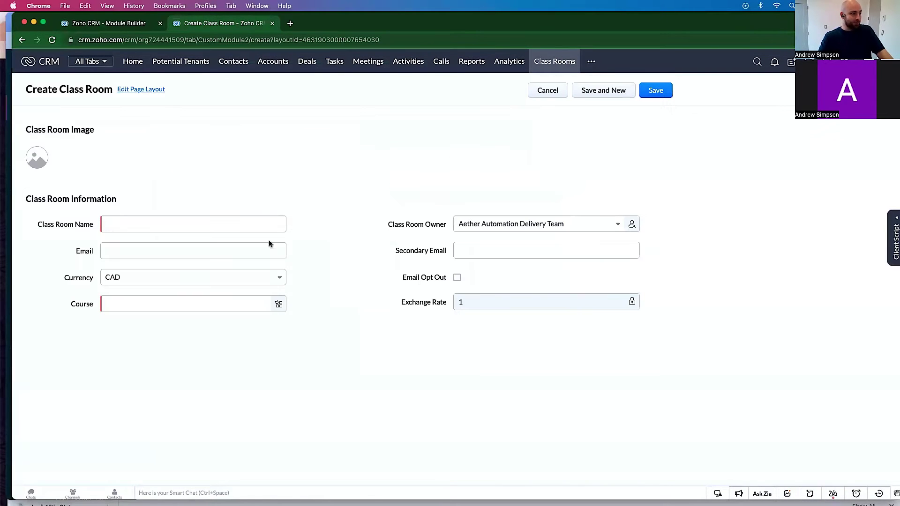
{"action": "left_click", "coordinate": [127, 304]}
{"action": "left_click", "coordinate": [159, 348]}
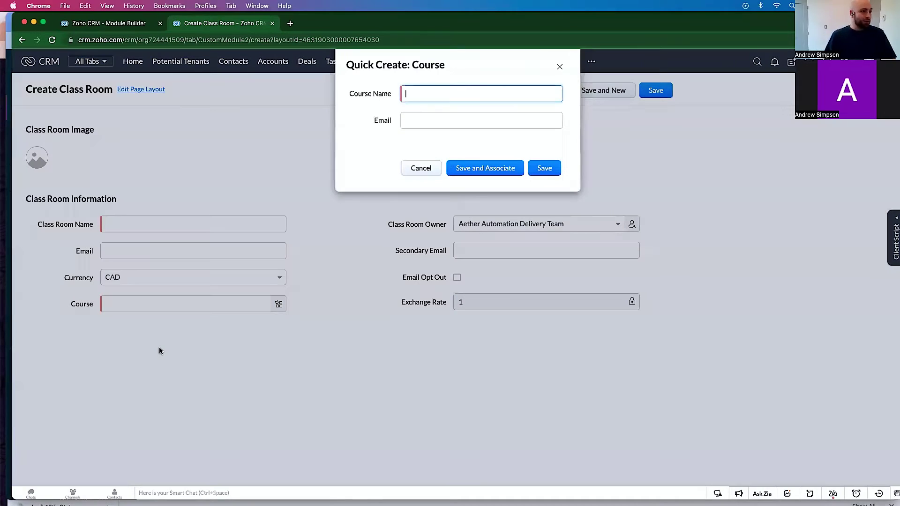
{"action": "type", "text": "Lean Manuf"}
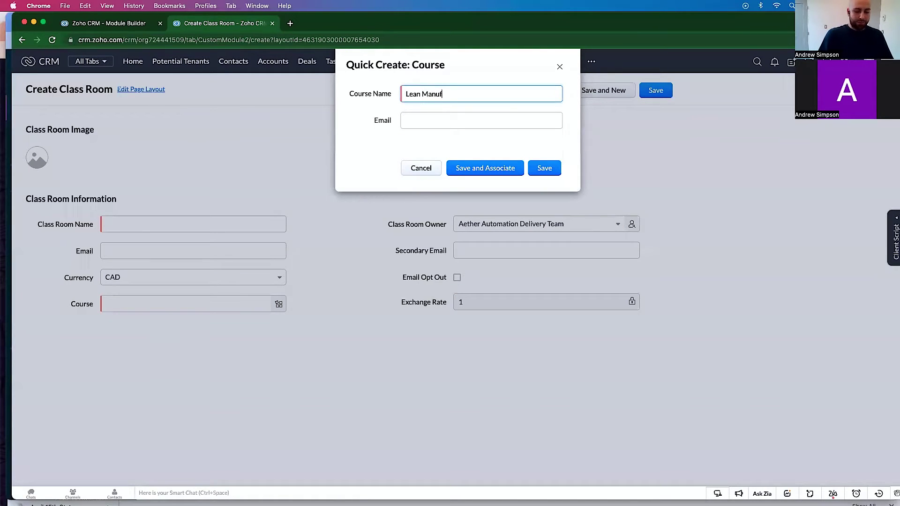
{"action": "type", "text": "acuting Course"}
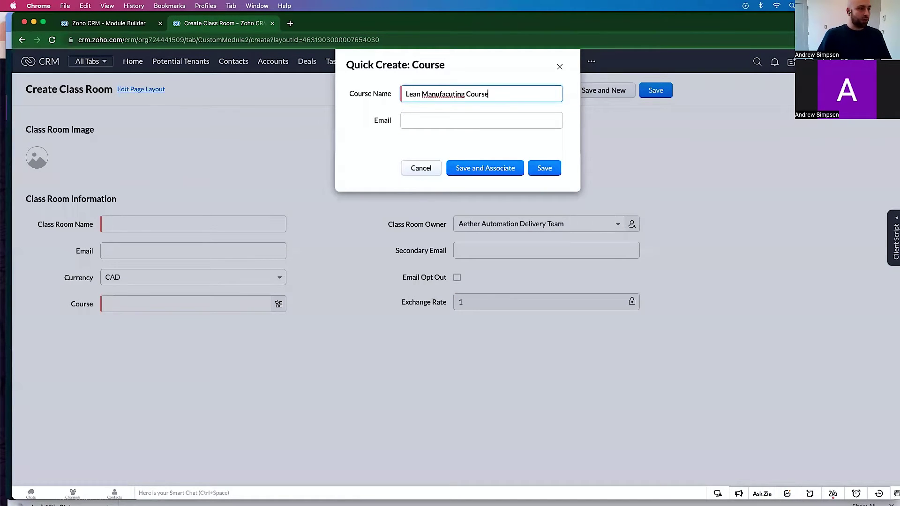
{"action": "type", "text": " (W"}
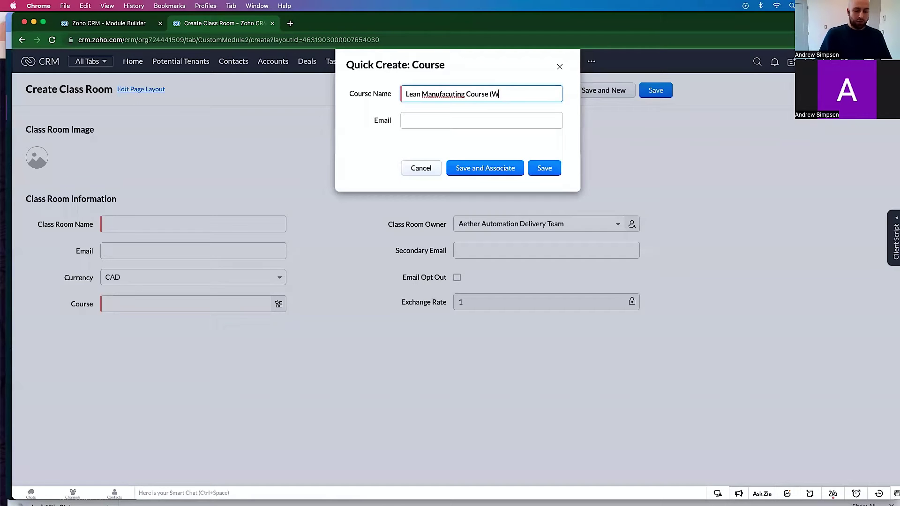
{"action": "type", "text": "hite Belt"}
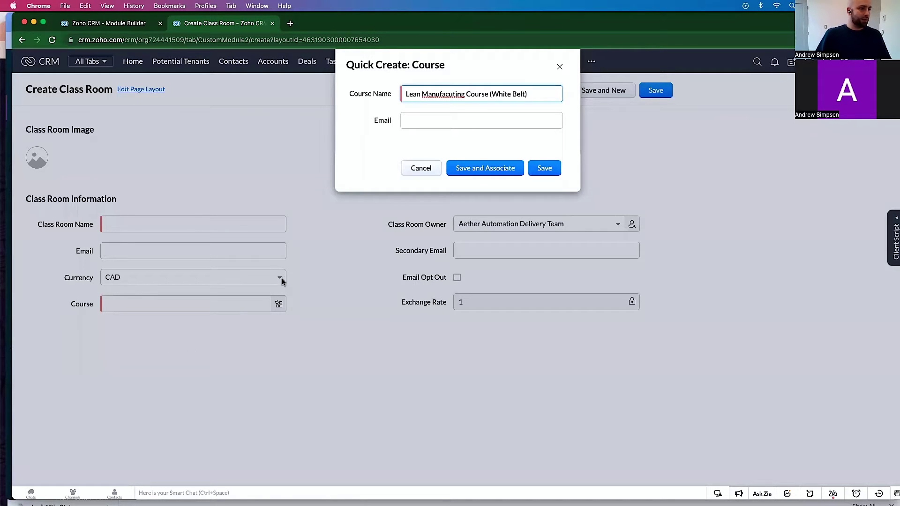
{"action": "right_click", "coordinate": [446, 96]}
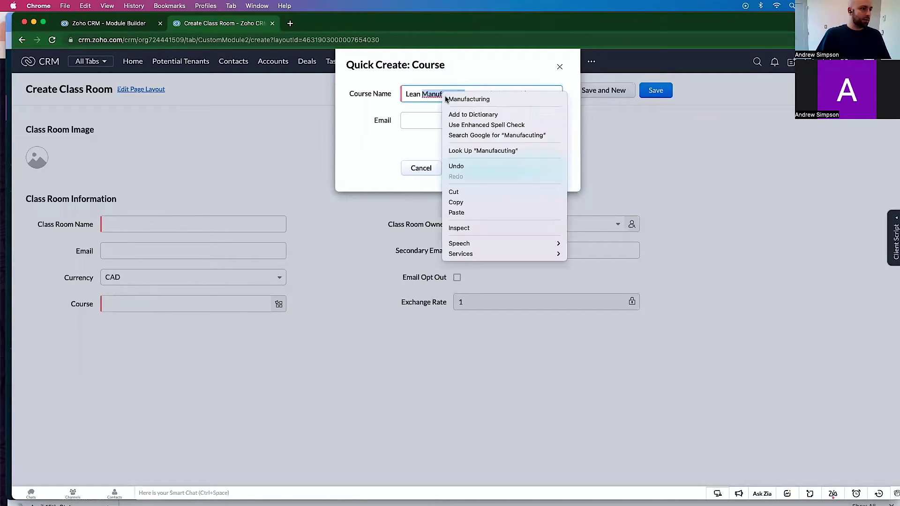
{"action": "left_click", "coordinate": [474, 98]}
{"action": "left_click", "coordinate": [484, 168]}
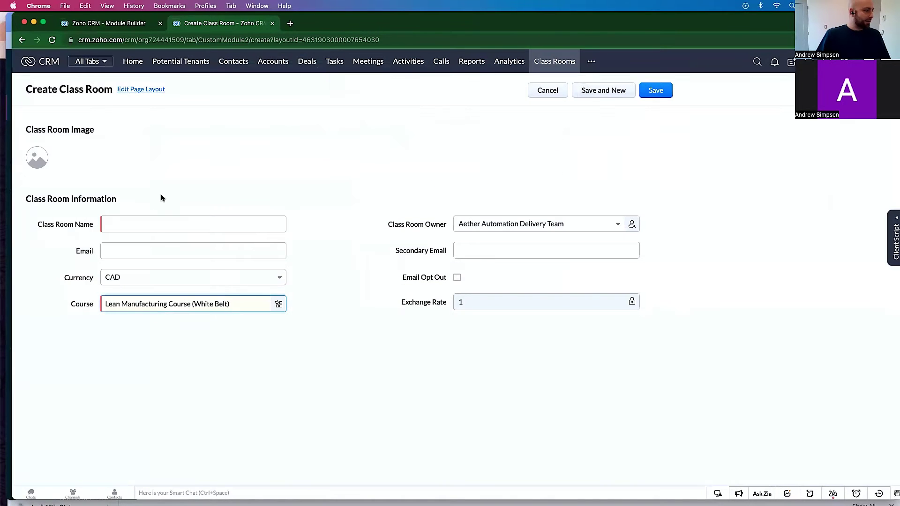
Name the class room 'Special Course' and save the record.
{"action": "left_click", "coordinate": [159, 224]}
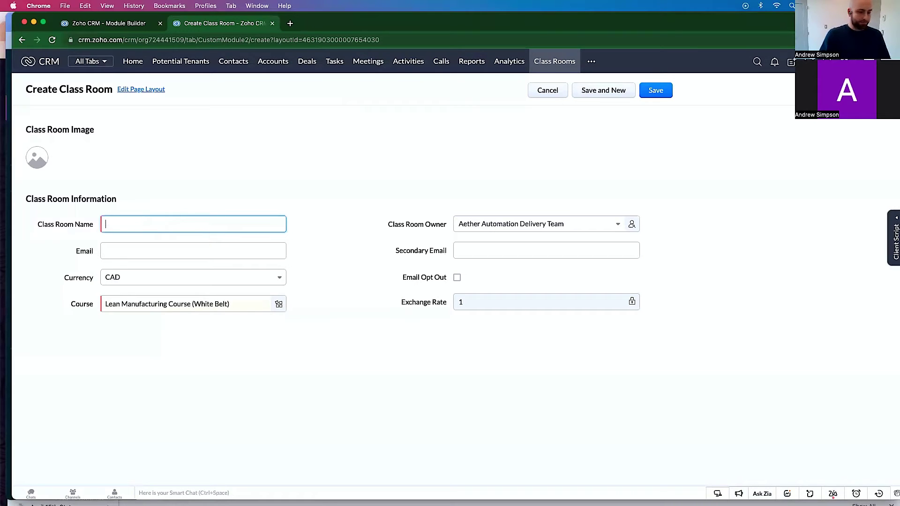
{"action": "type", "text": "Special Co"}
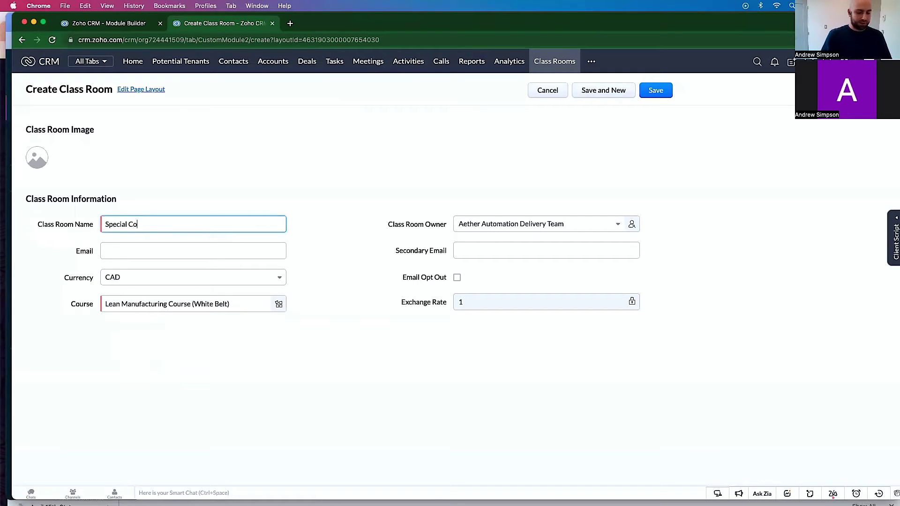
{"action": "type", "text": "urse"}
{"action": "left_click", "coordinate": [663, 94]}
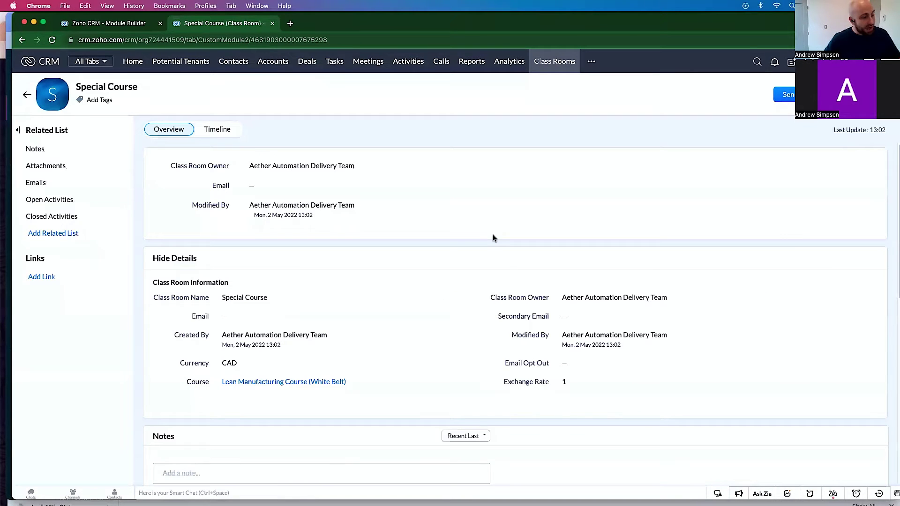
Check that the Lean Manufacturing course's Classrooms list shows Special Course, then return to the layout editor.
{"action": "left_click", "coordinate": [258, 382]}
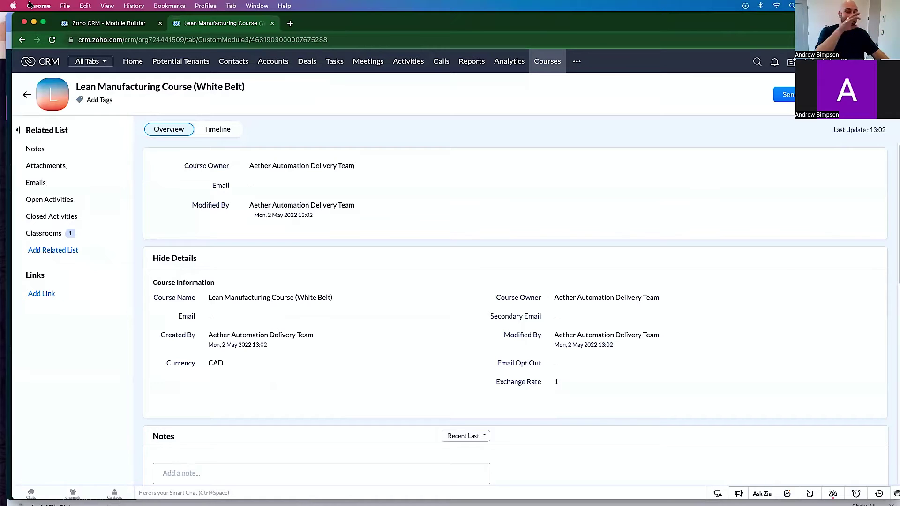
{"action": "left_click", "coordinate": [44, 233]}
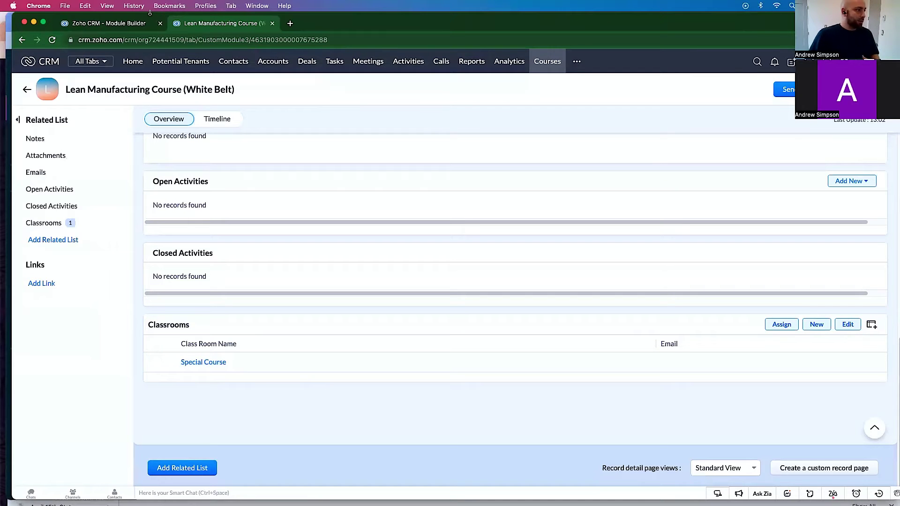
{"action": "left_click", "coordinate": [207, 366]}
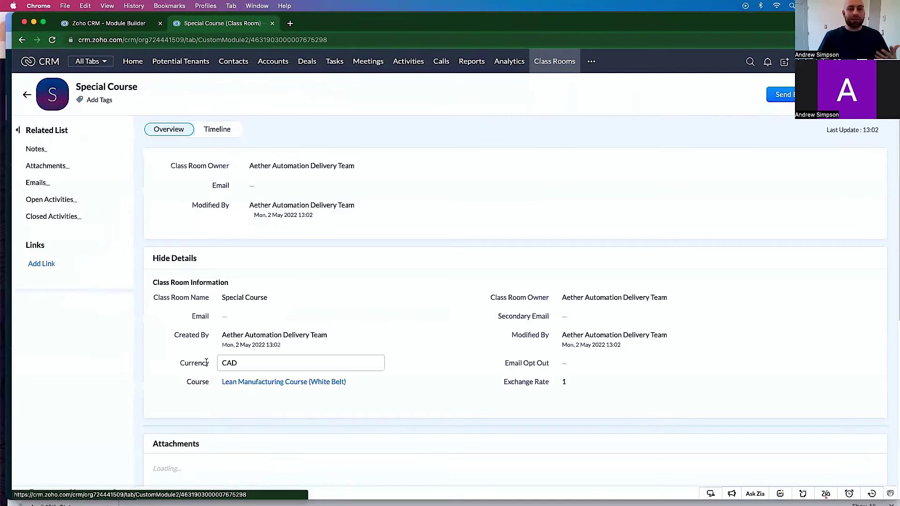
{"action": "left_click", "coordinate": [110, 27]}
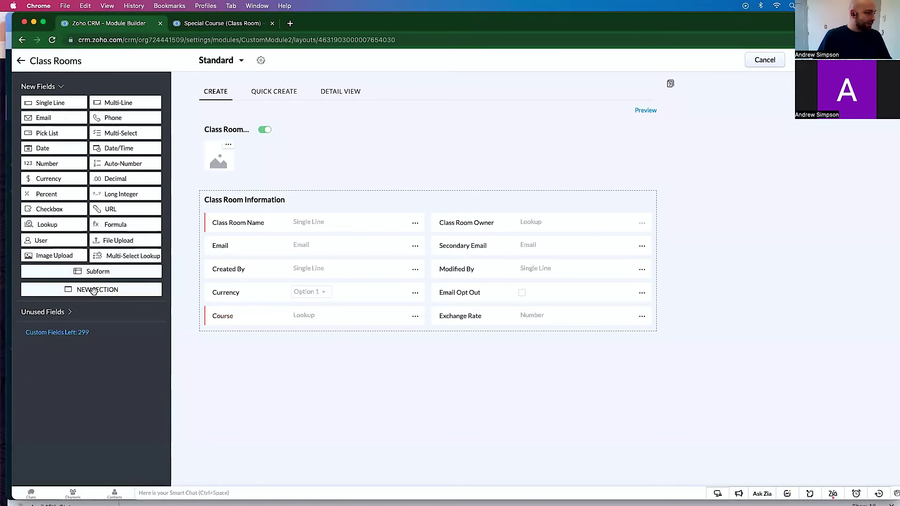
Add a new section named Date Info below Class Room Information.
{"action": "left_click_drag", "start_coordinate": [91, 290], "coordinate": [299, 335]}
{"action": "left_click_drag", "start_coordinate": [112, 290], "coordinate": [300, 328]}
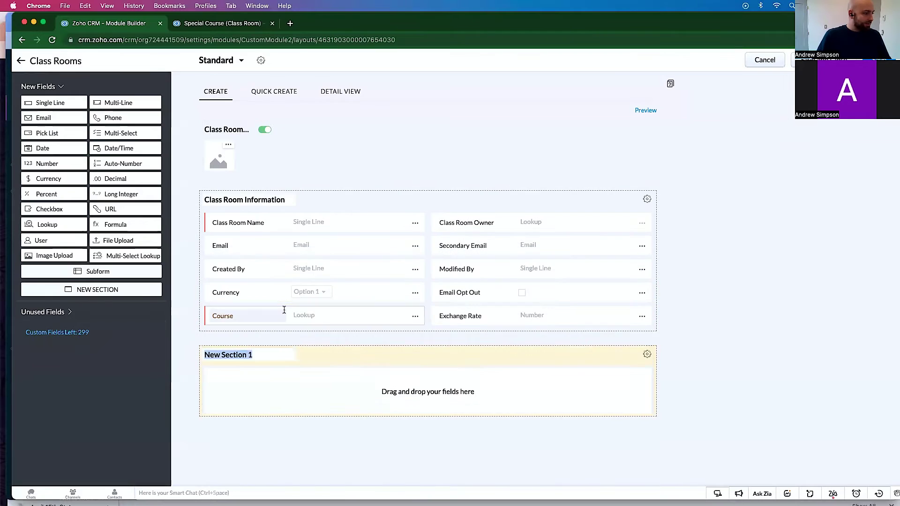
{"action": "left_click", "coordinate": [249, 355]}
{"action": "key", "text": "super+a"}
{"action": "type", "text": "Dat"}
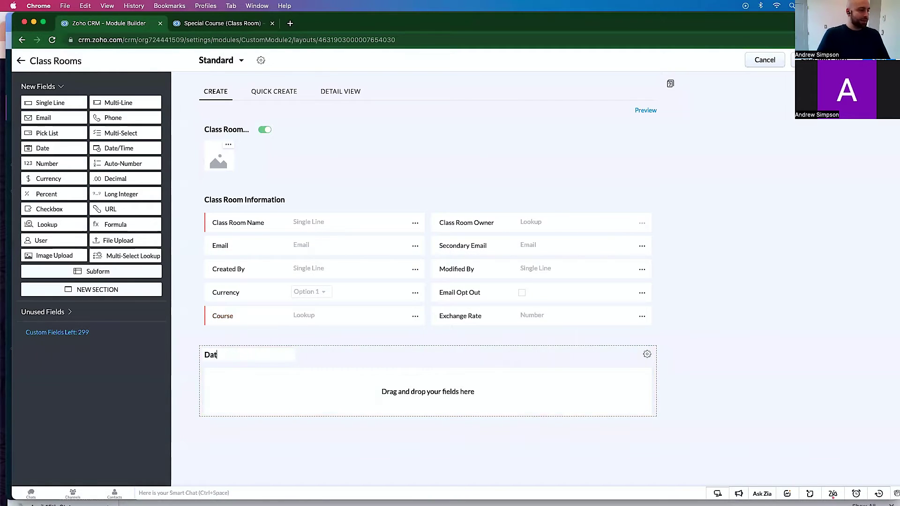
{"action": "type", "text": "e Info"}
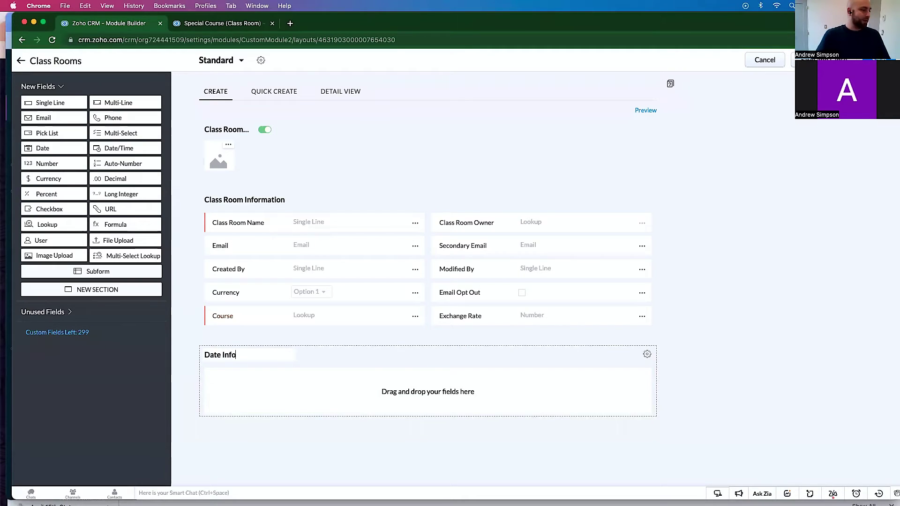
{"action": "left_click", "coordinate": [386, 395]}
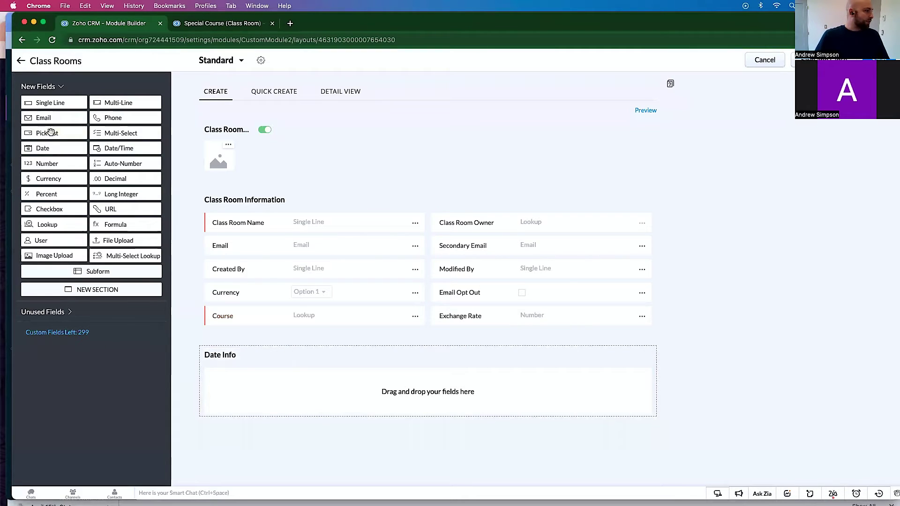
Add Start Date and End Date date fields to Date Info and save the layout.
{"action": "left_click_drag", "start_coordinate": [55, 143], "coordinate": [257, 382]}
{"action": "left_click", "coordinate": [253, 382]}
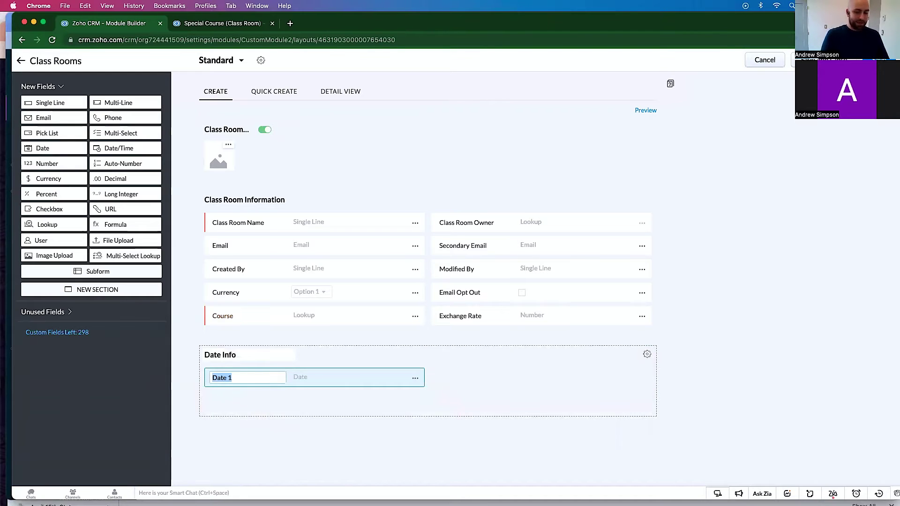
{"action": "type", "text": "Start"}
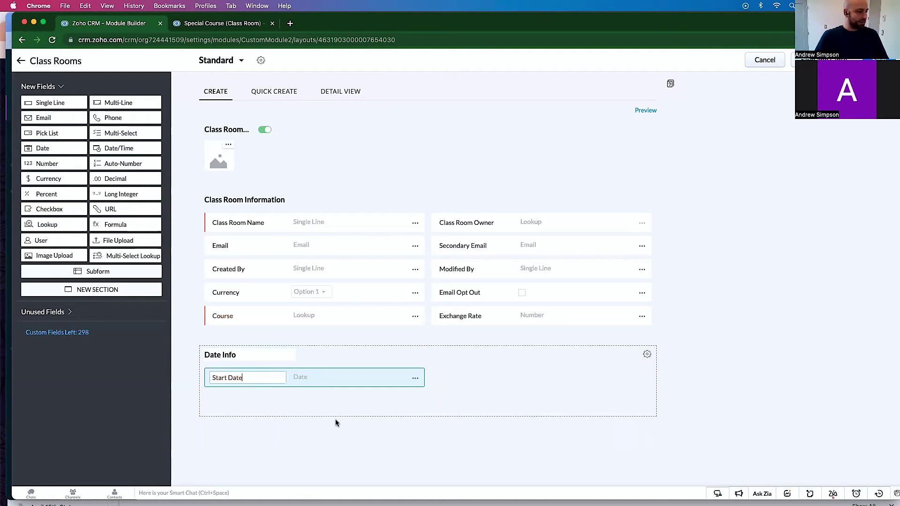
{"action": "type", "text": " Date"}
{"action": "left_click", "coordinate": [318, 404]}
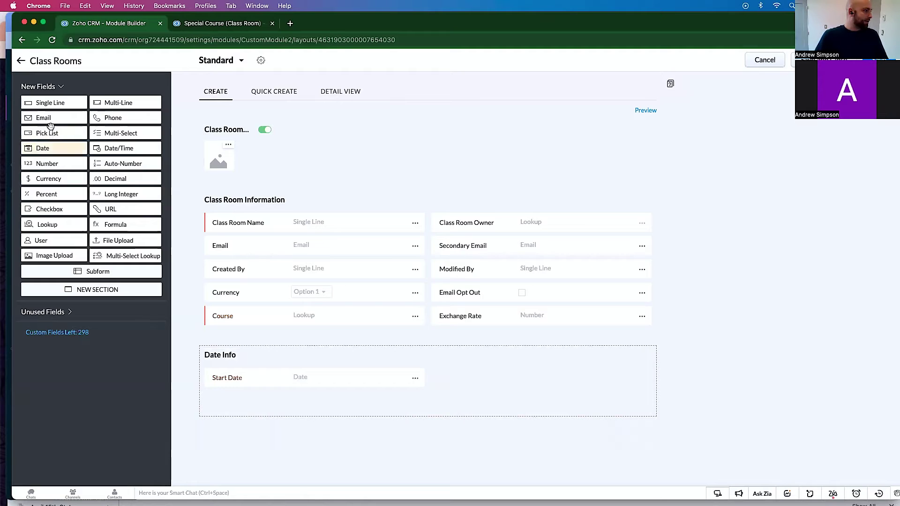
{"action": "left_click_drag", "start_coordinate": [58, 148], "coordinate": [237, 398]}
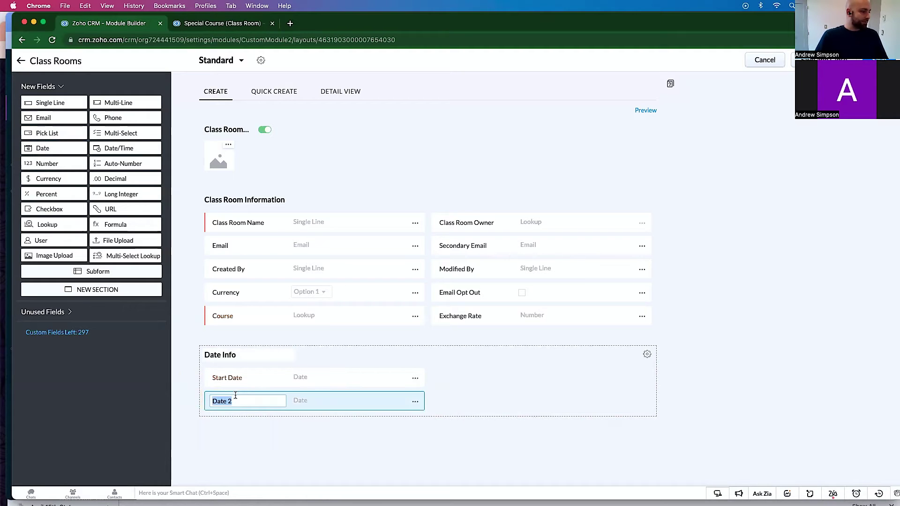
{"action": "type", "text": "End D"}
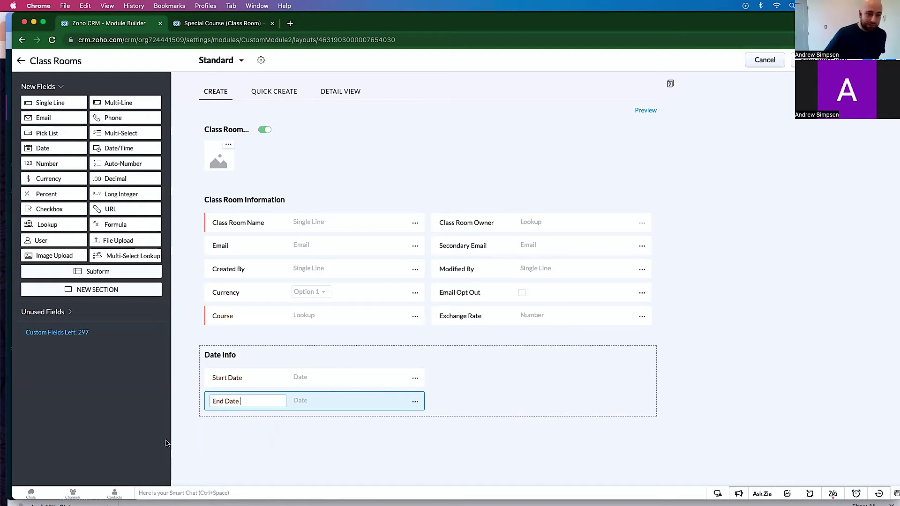
{"action": "left_click", "coordinate": [814, 60]}
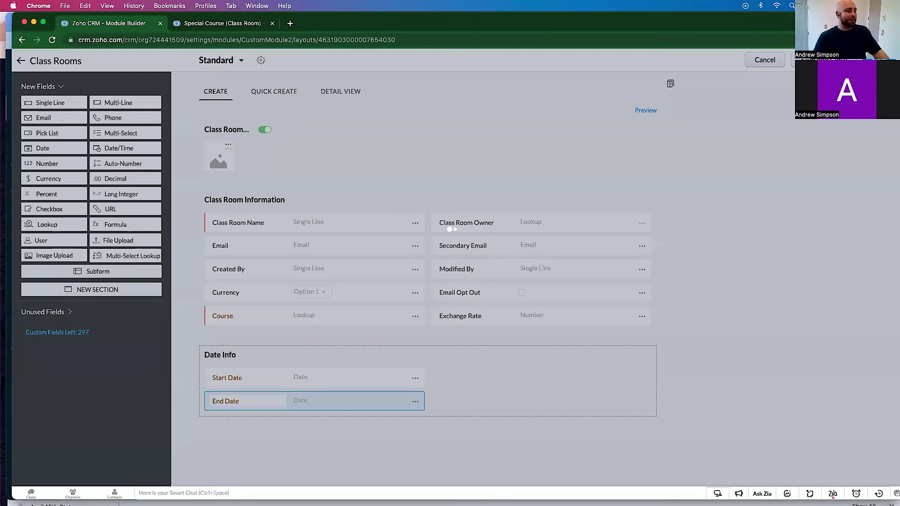
Set the Special Course record's Start Date to 02/05/2022.
{"action": "left_click", "coordinate": [220, 24]}
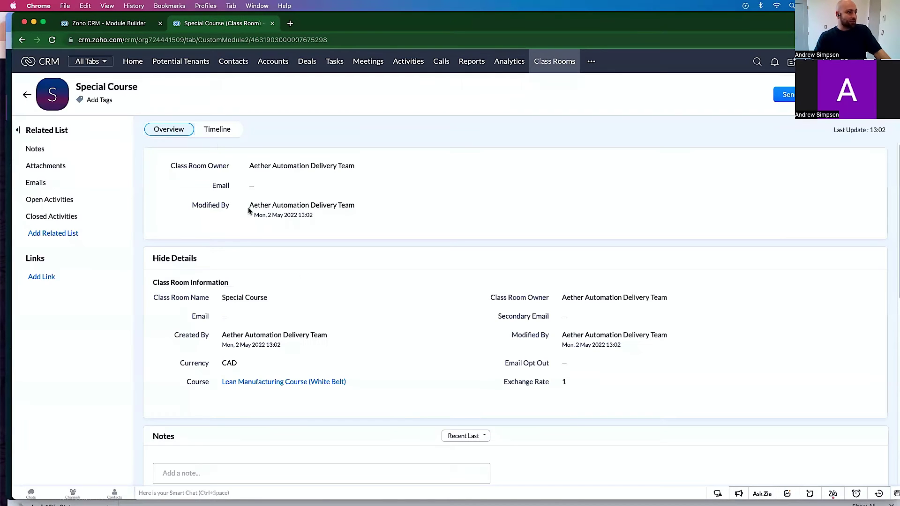
{"action": "left_click", "coordinate": [52, 39]}
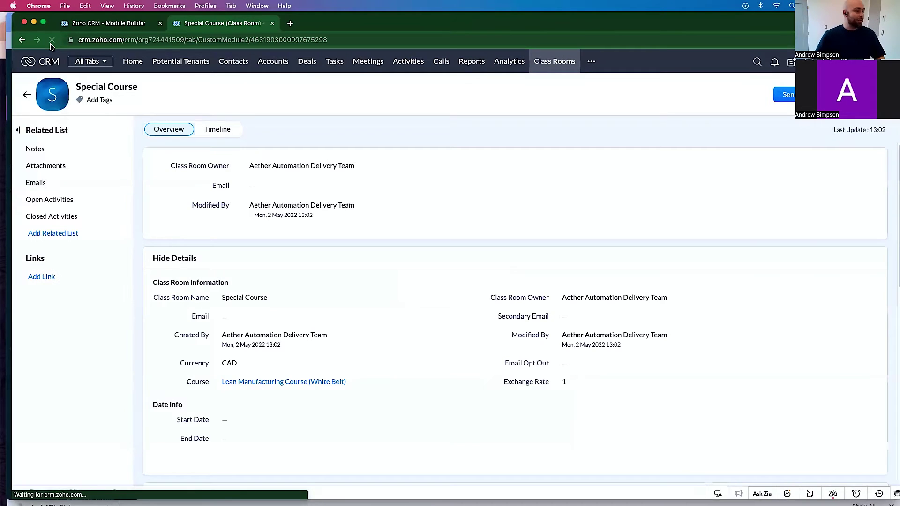
{"action": "left_click", "coordinate": [246, 424]}
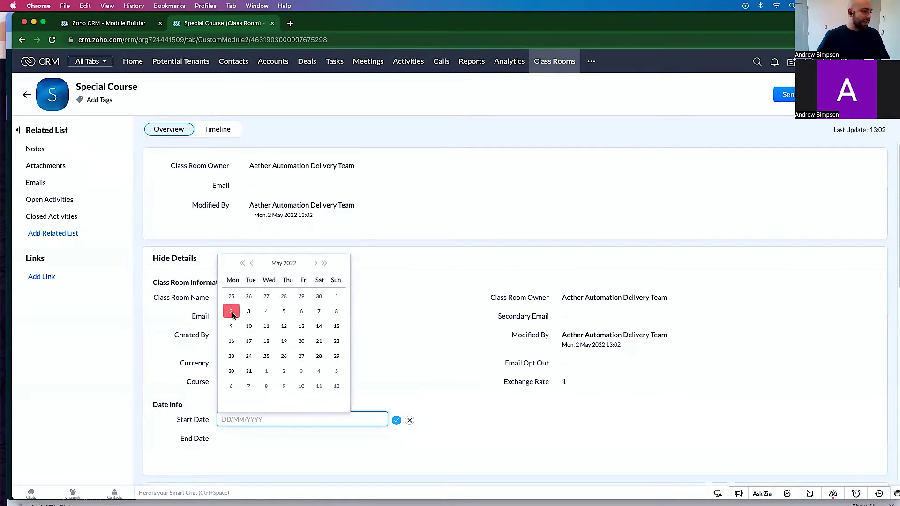
{"action": "left_click", "coordinate": [232, 312]}
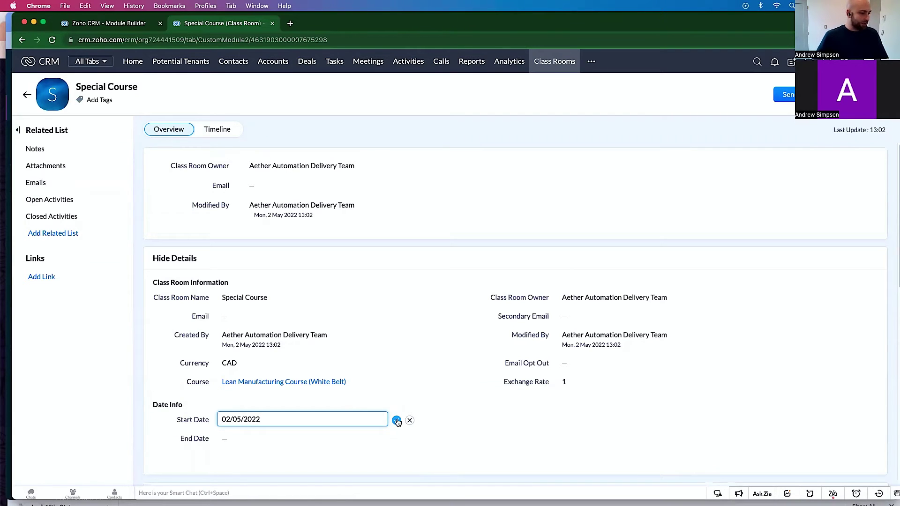
{"action": "left_click", "coordinate": [396, 420]}
Set its End Date to 03/05/2022, then view the Contacts list.
{"action": "left_click", "coordinate": [248, 438]}
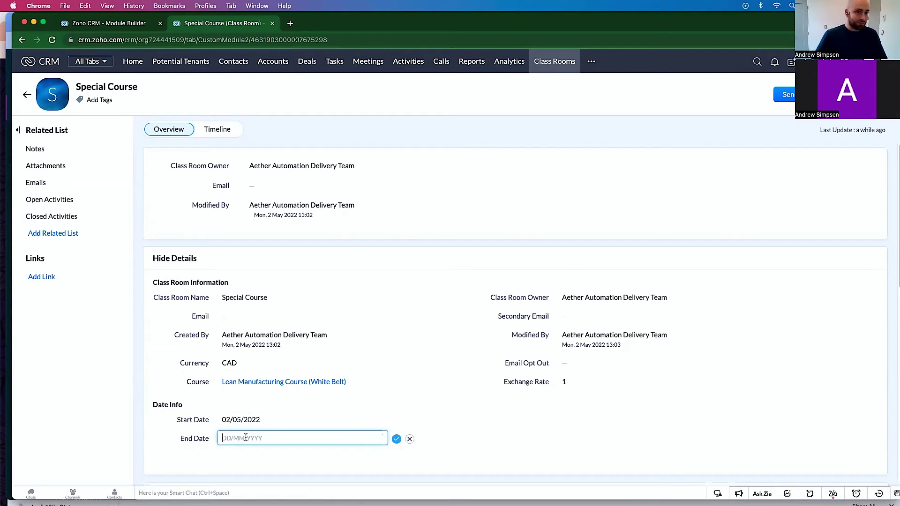
{"action": "left_click", "coordinate": [248, 330]}
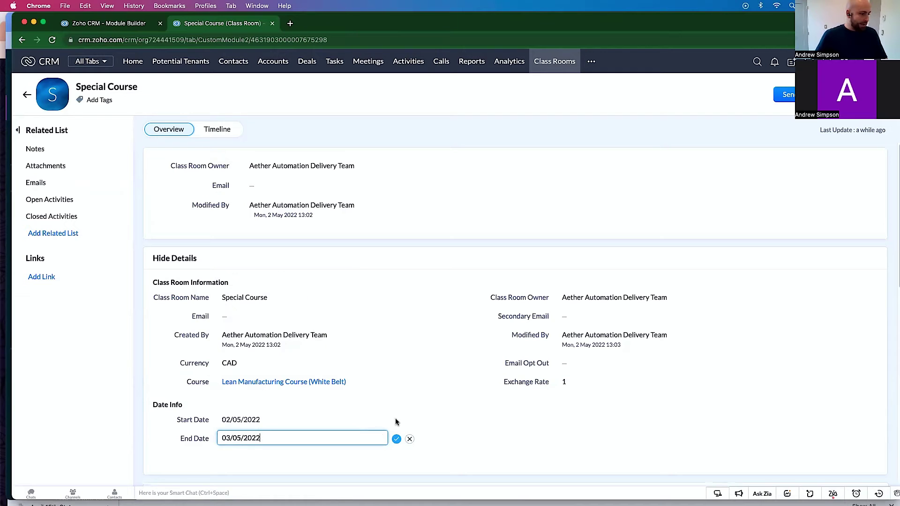
{"action": "left_click", "coordinate": [397, 440]}
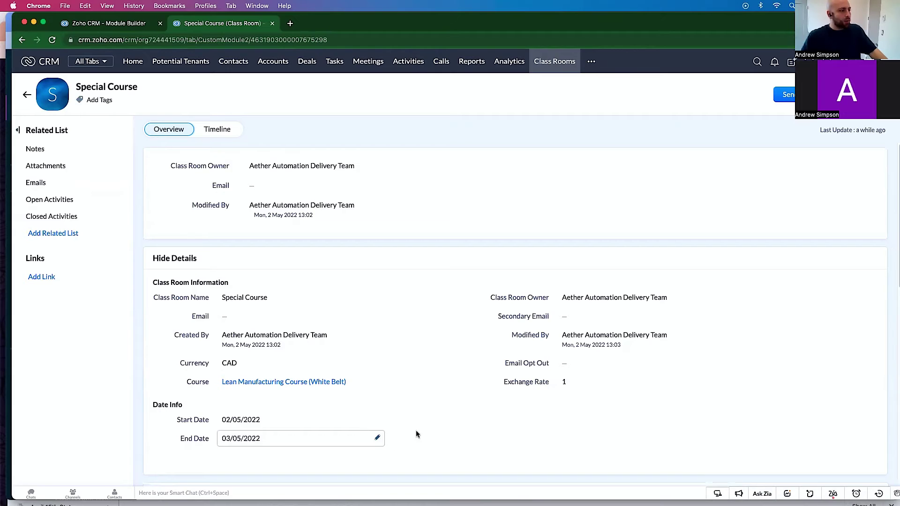
{"action": "scroll", "coordinate": [413, 366], "scroll_direction": "down", "scroll_amount": 5}
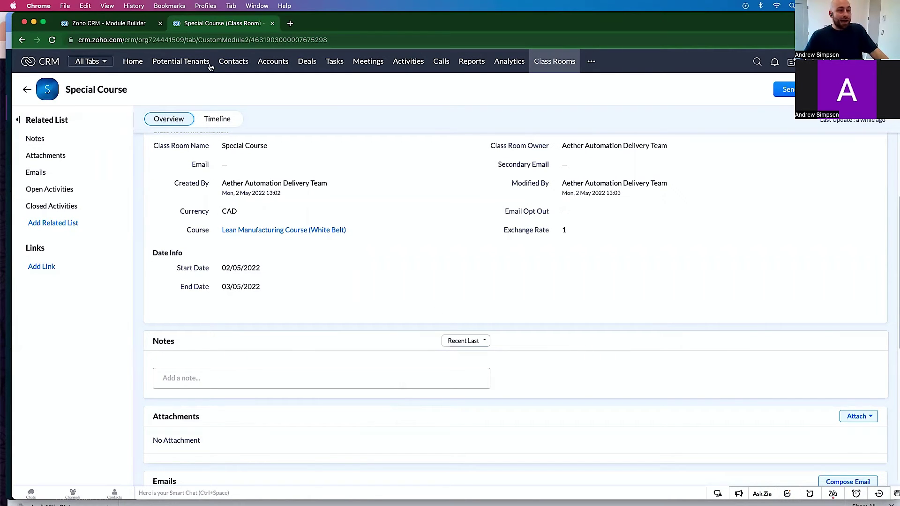
{"action": "left_click", "coordinate": [231, 68]}
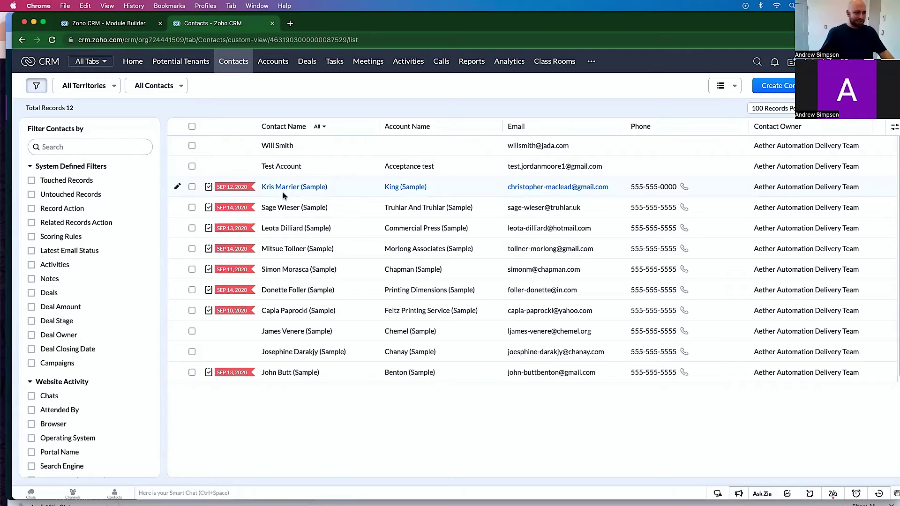
Return to the Special Course record, then to the Class Rooms layout editor.
{"action": "left_click", "coordinate": [22, 40]}
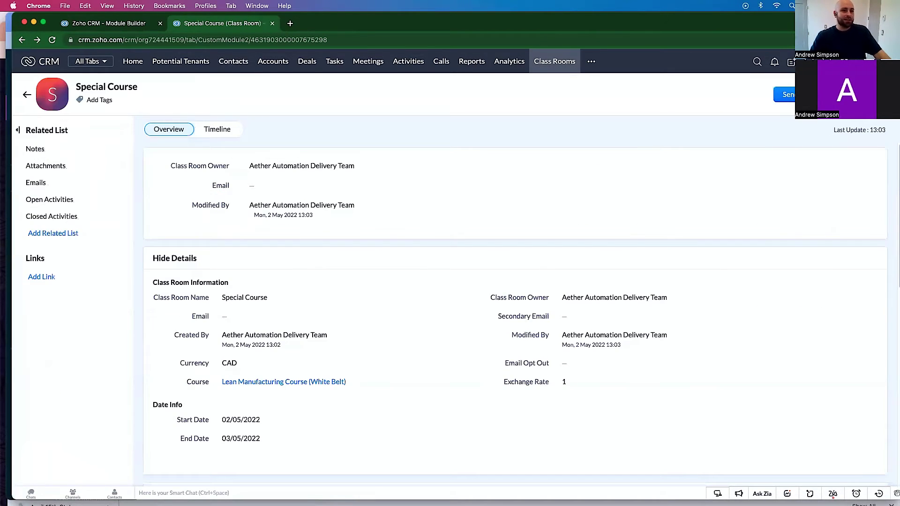
{"action": "left_click", "coordinate": [118, 22]}
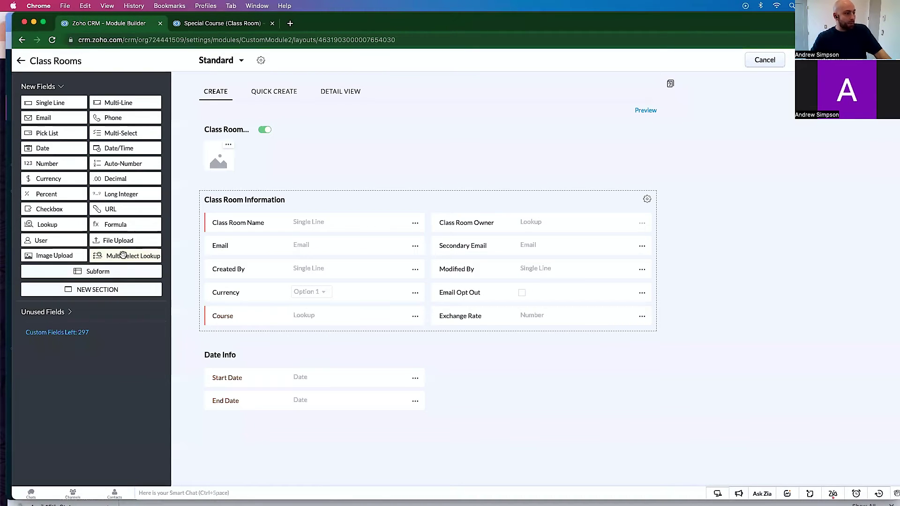
Begin a Students multi-select lookup under Course, then reload the layout editor to discard it.
{"action": "left_click_drag", "start_coordinate": [123, 255], "coordinate": [199, 276]}
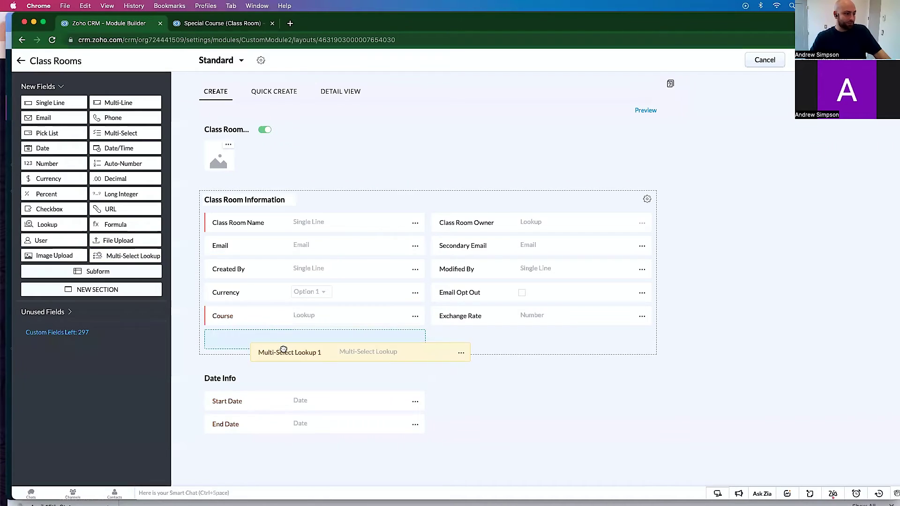
{"action": "left_click_drag", "start_coordinate": [283, 350], "coordinate": [262, 342]}
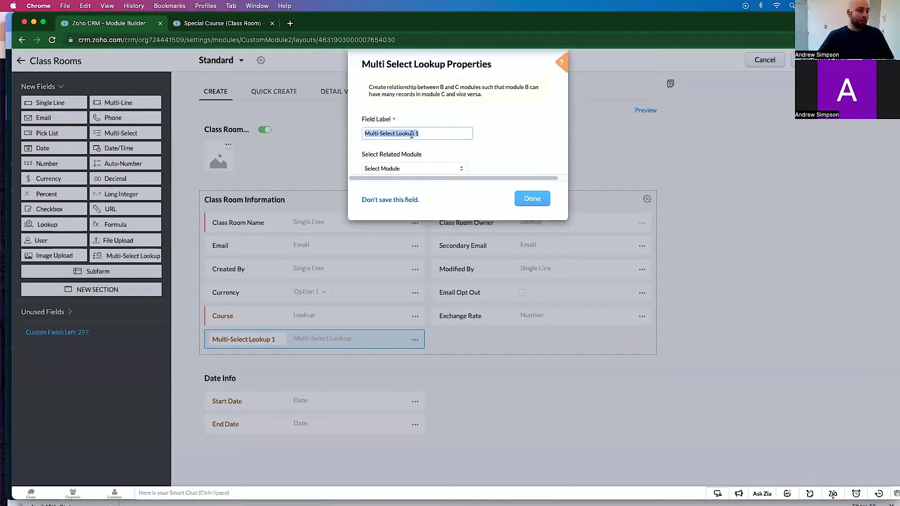
{"action": "type", "text": "Students"}
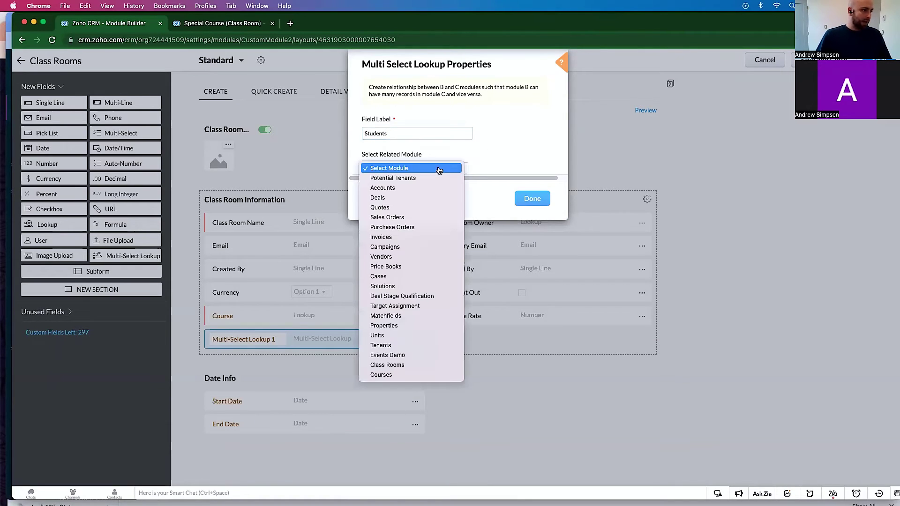
{"action": "left_click", "coordinate": [441, 169]}
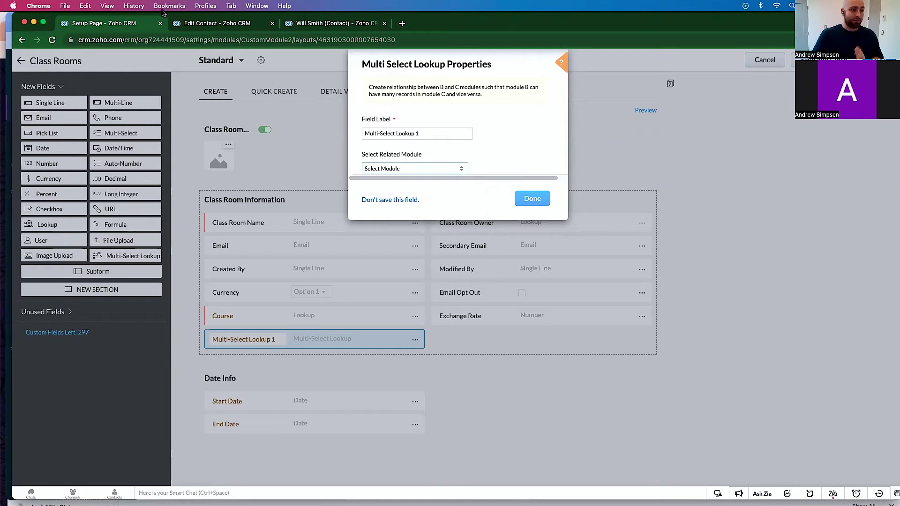
{"action": "left_click", "coordinate": [52, 41]}
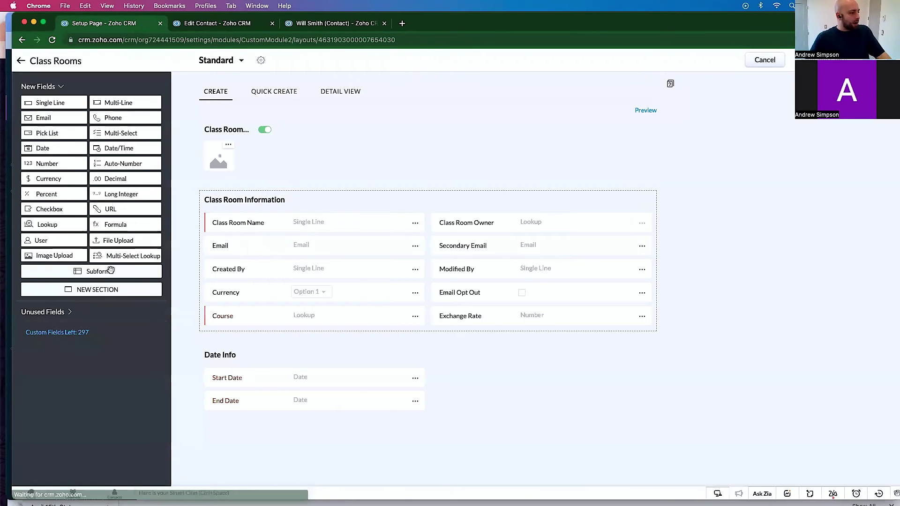
Add a multi-select lookup to Class Room Information, related to Contacts, with relationship-specific linking modules.
{"action": "left_click_drag", "start_coordinate": [135, 255], "coordinate": [271, 342]}
{"action": "left_click", "coordinate": [423, 169]}
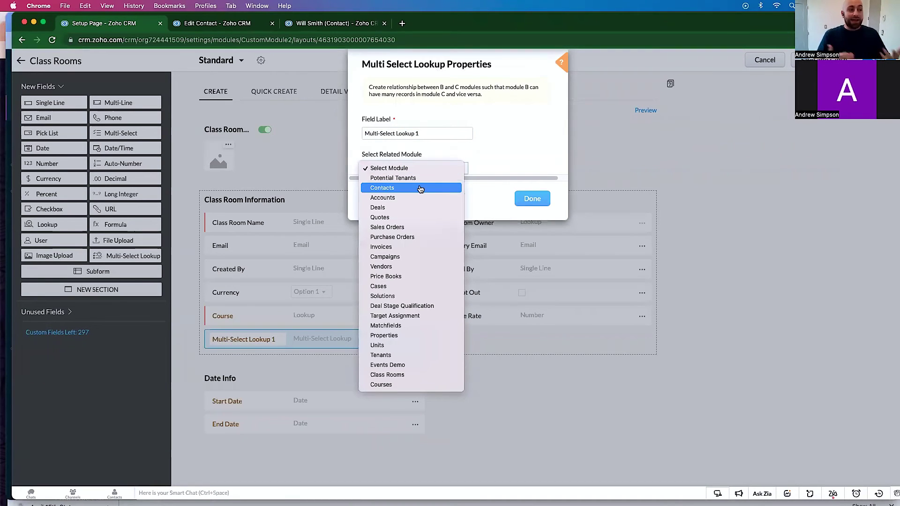
{"action": "left_click", "coordinate": [420, 188]}
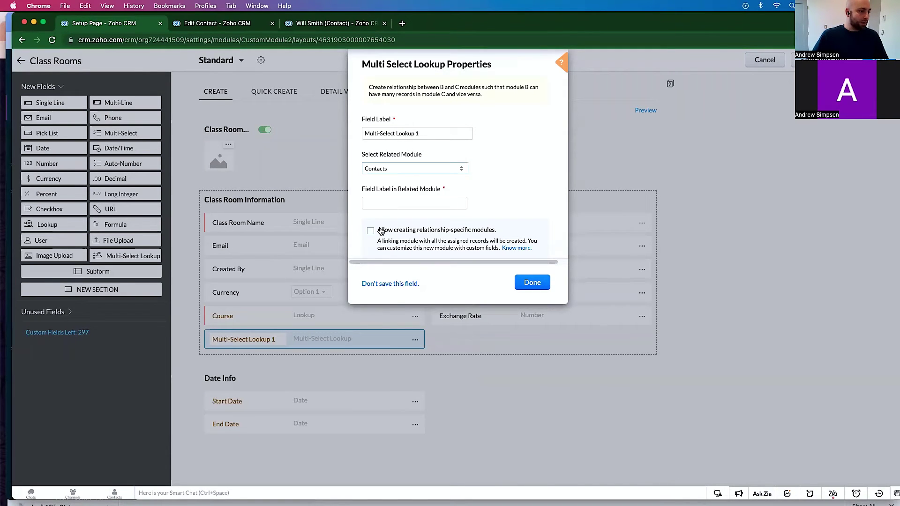
{"action": "left_click", "coordinate": [370, 231]}
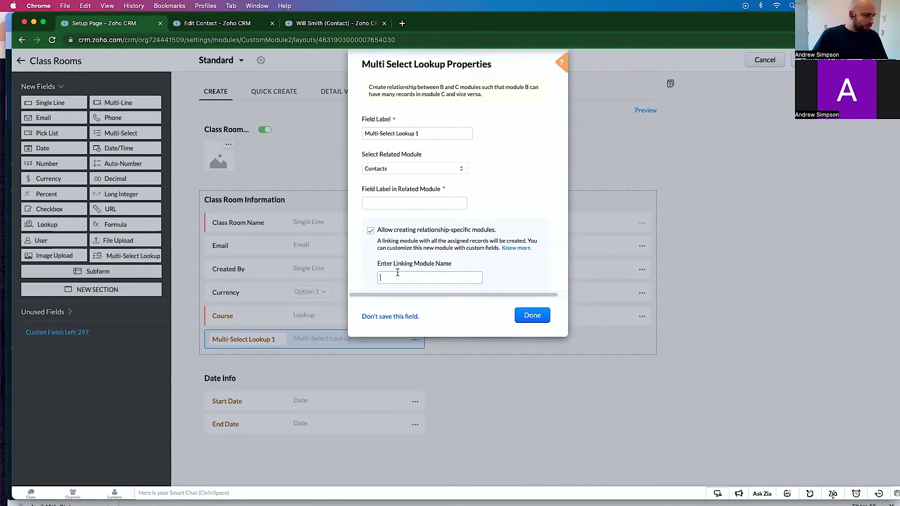
Label the lookup Students, show it on Contacts as Class Rooms, and confirm the field.
{"action": "triple_click", "coordinate": [398, 133]}
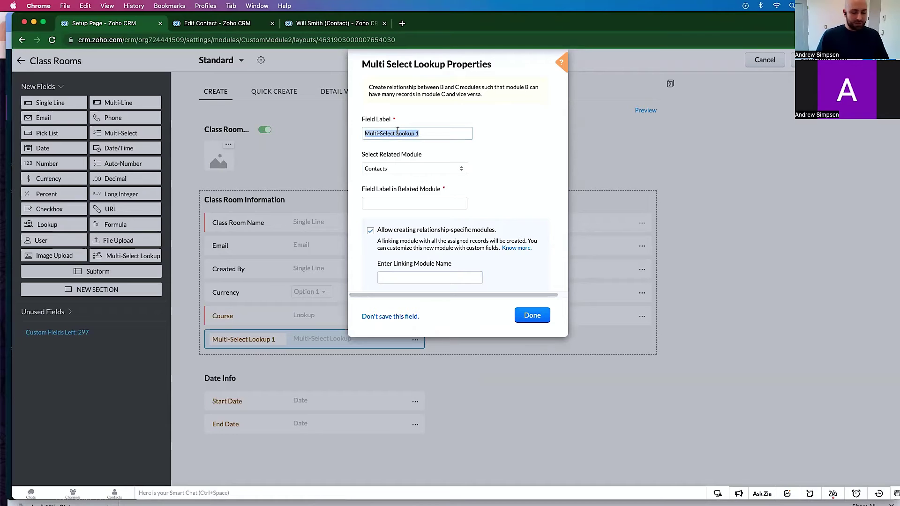
{"action": "type", "text": "Students"}
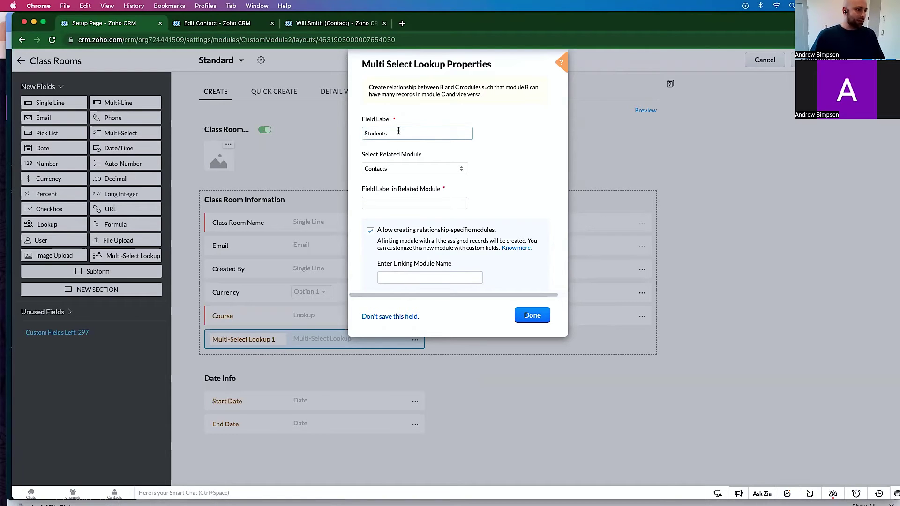
{"action": "left_click", "coordinate": [405, 204]}
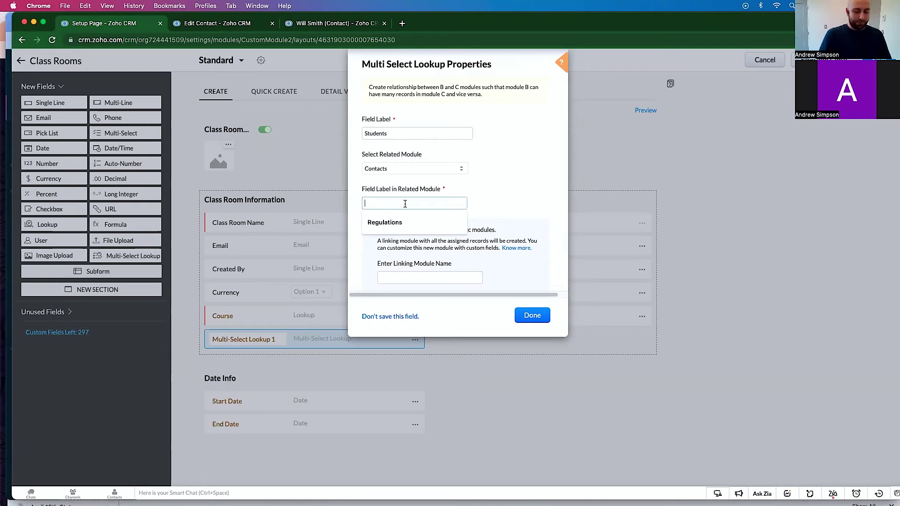
{"action": "type", "text": "Class R"}
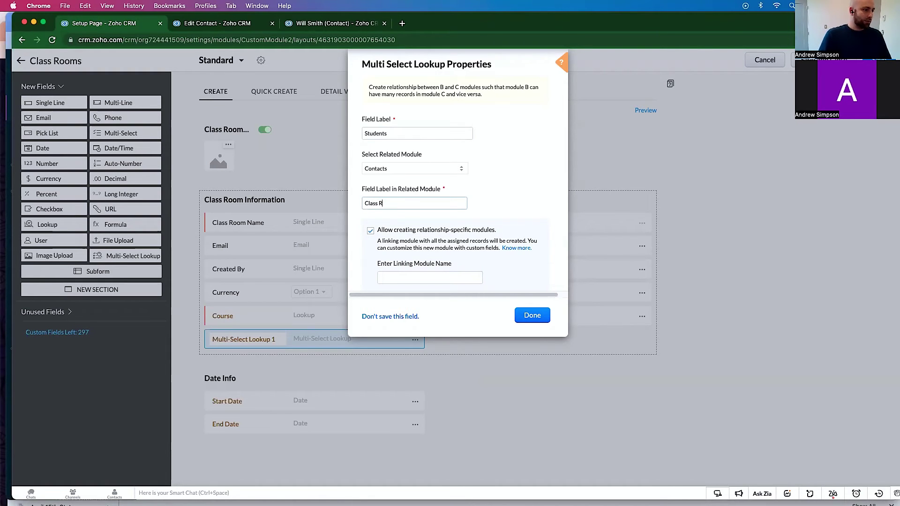
{"action": "type", "text": "ooms"}
{"action": "left_click", "coordinate": [419, 278]}
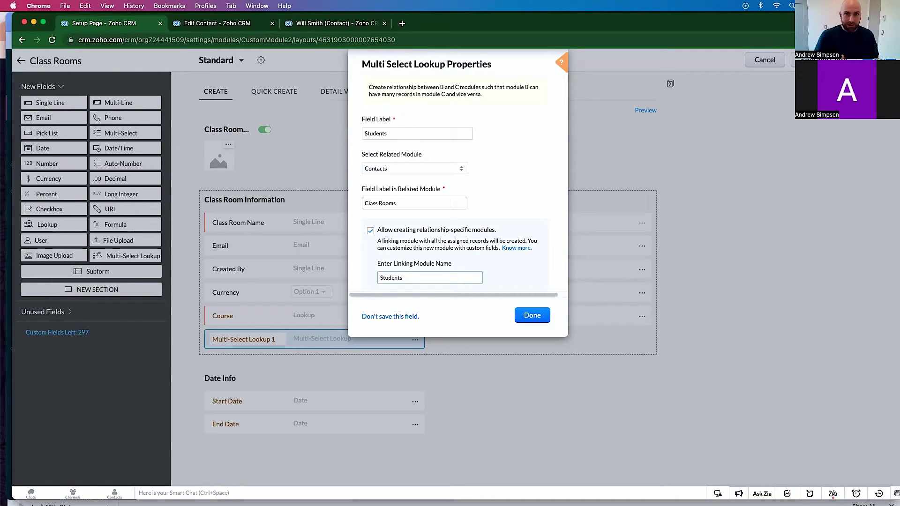
{"action": "left_click", "coordinate": [532, 316]}
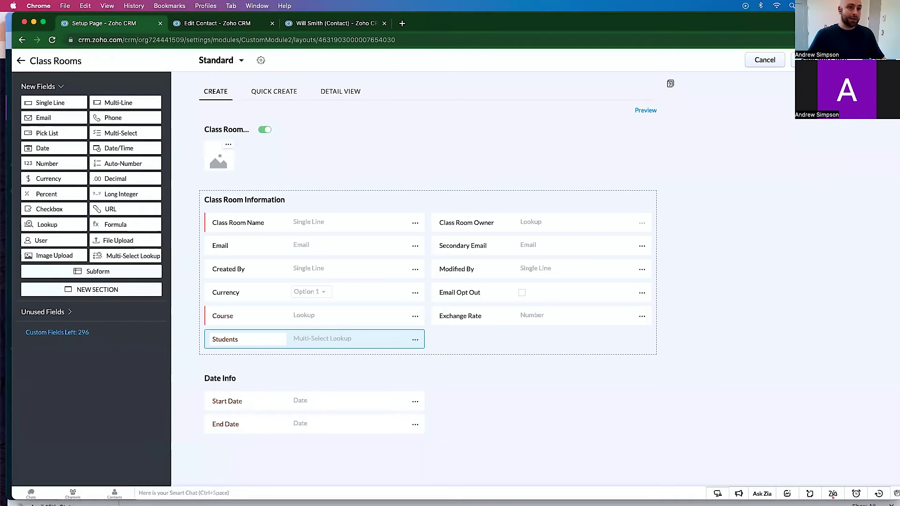
Save the Class Rooms layout and reload the contact record to get the new related list.
{"action": "left_click", "coordinate": [803, 60]}
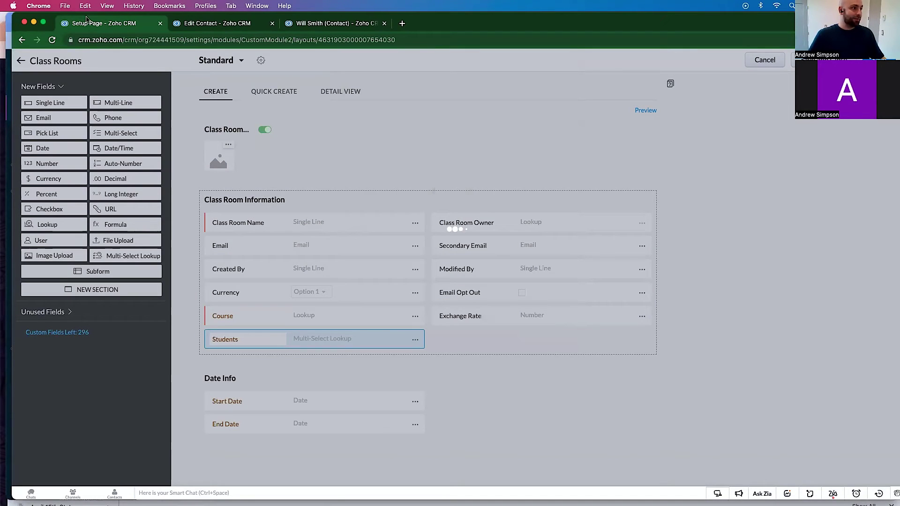
{"action": "left_click", "coordinate": [346, 27]}
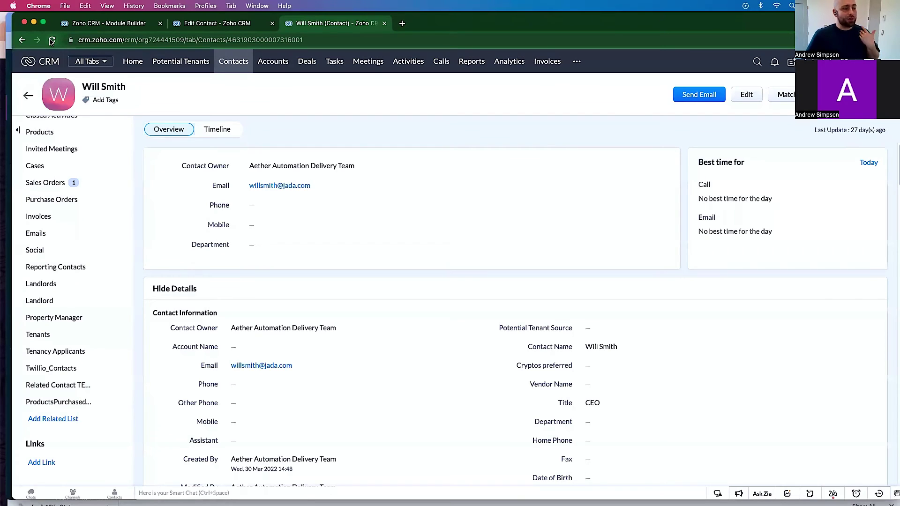
{"action": "left_click", "coordinate": [52, 41]}
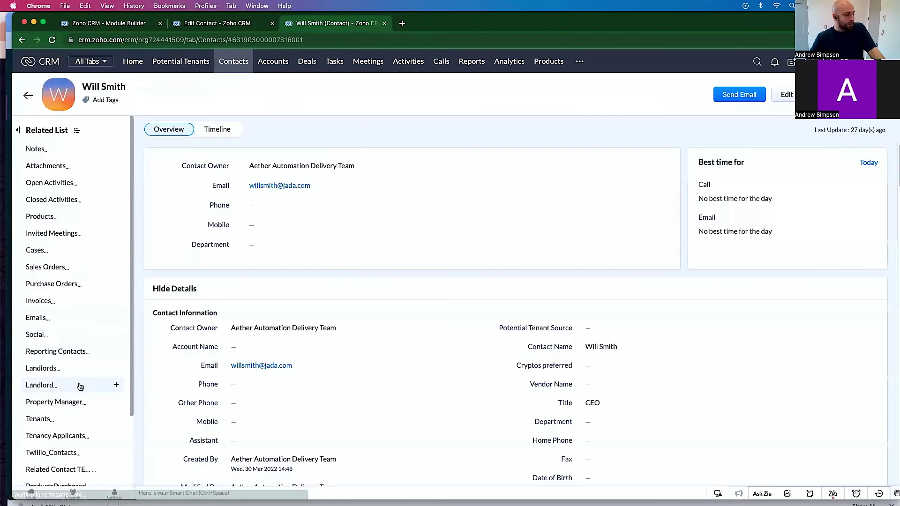
{"action": "scroll", "coordinate": [80, 387], "scroll_direction": "down", "scroll_amount": 5}
Assign Special Course in the contact's Class Rooms list and close the leftover Edit Contact tab.
{"action": "left_click", "coordinate": [47, 404]}
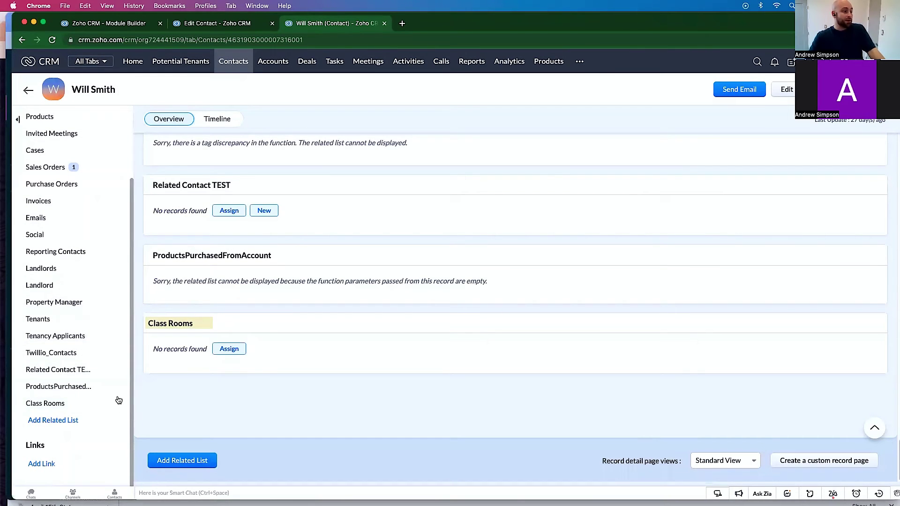
{"action": "left_click", "coordinate": [119, 402]}
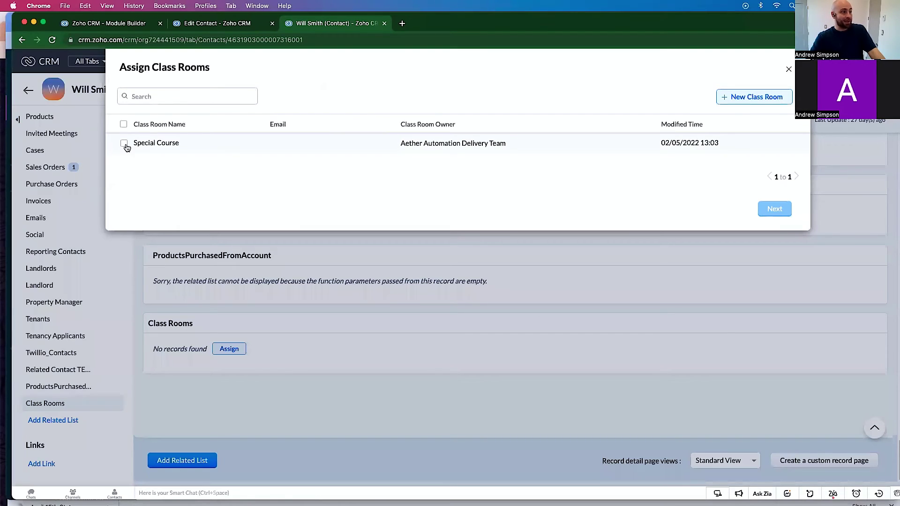
{"action": "left_click", "coordinate": [124, 144]}
{"action": "left_click", "coordinate": [774, 212]}
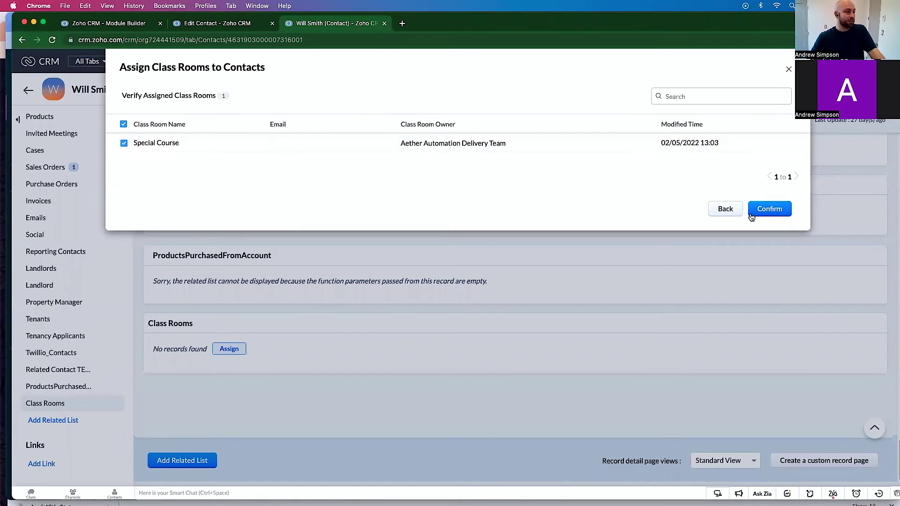
{"action": "left_click", "coordinate": [770, 212]}
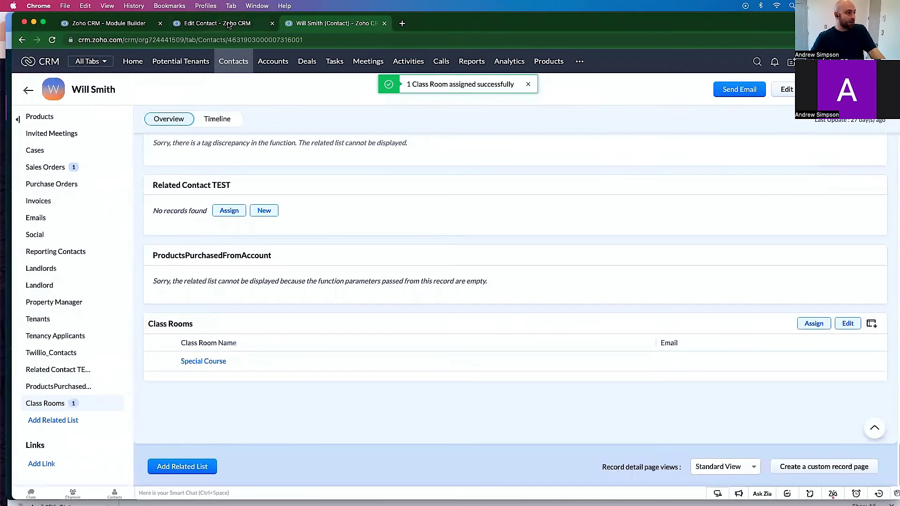
{"action": "left_click", "coordinate": [229, 24]}
{"action": "left_click", "coordinate": [272, 23]}
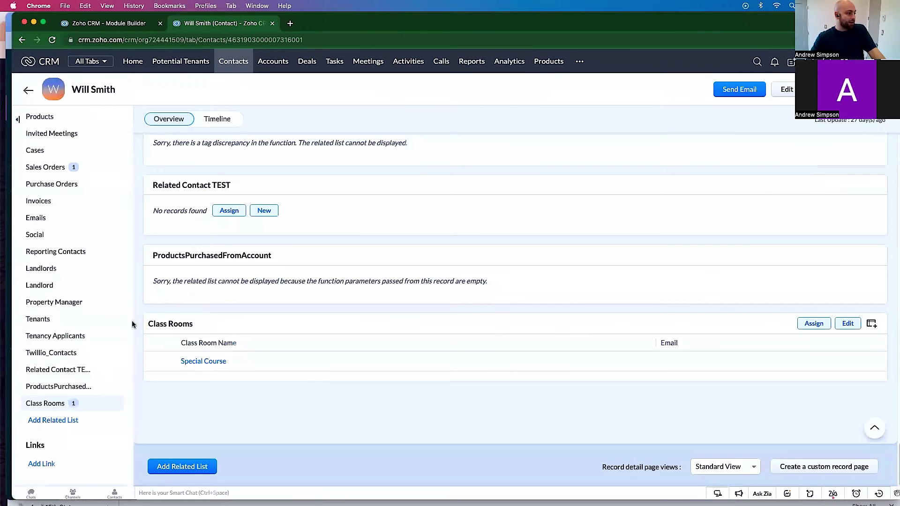
Open the Special Course class room record and review its linked contacts.
{"action": "left_click", "coordinate": [216, 362], "text": "super"}
{"action": "left_click", "coordinate": [348, 28]}
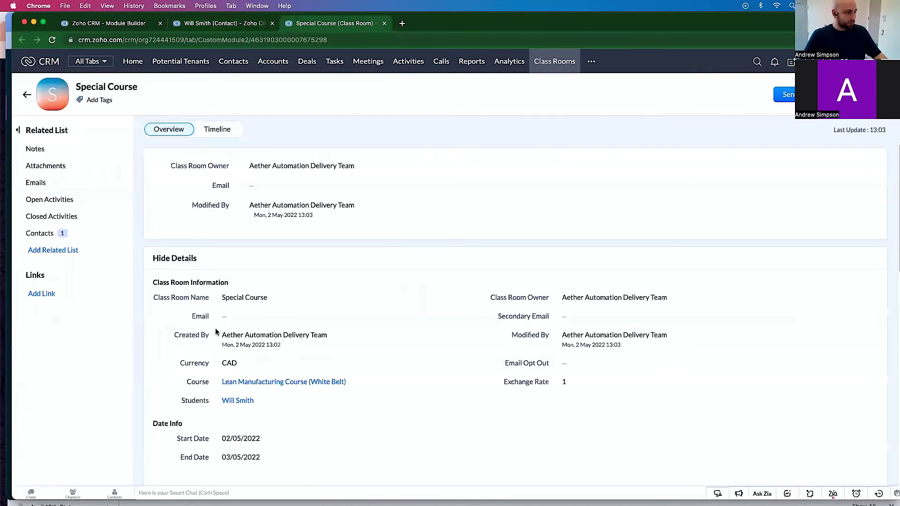
{"action": "scroll", "coordinate": [209, 364], "scroll_direction": "down", "scroll_amount": 10}
{"action": "scroll", "coordinate": [206, 363], "scroll_direction": "down", "scroll_amount": 5}
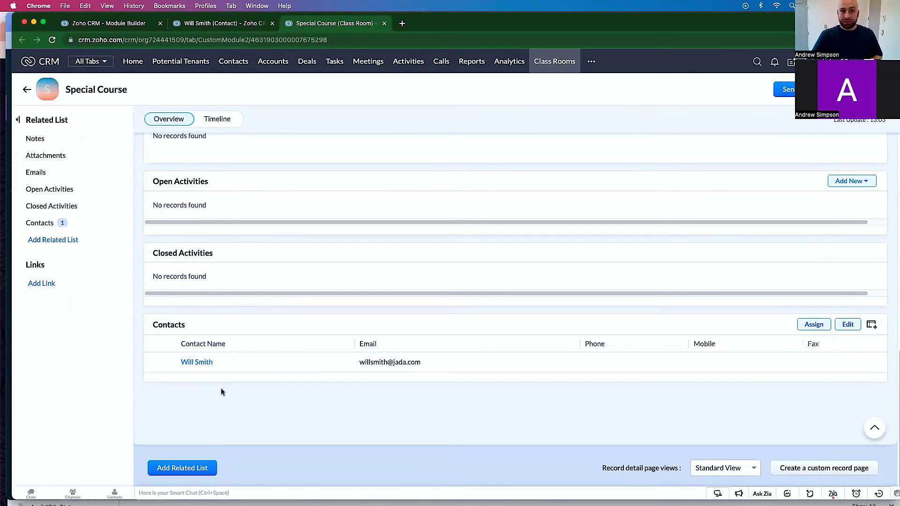
Open the Students module from the more-modules menu.
{"action": "left_click", "coordinate": [592, 62]}
{"action": "scroll", "coordinate": [628, 263], "scroll_direction": "down", "scroll_amount": 3}
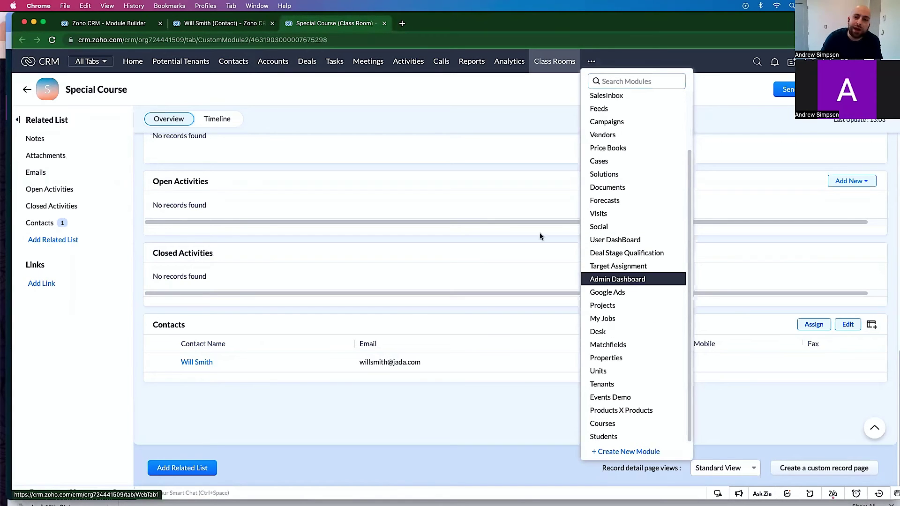
{"action": "left_click", "coordinate": [626, 442]}
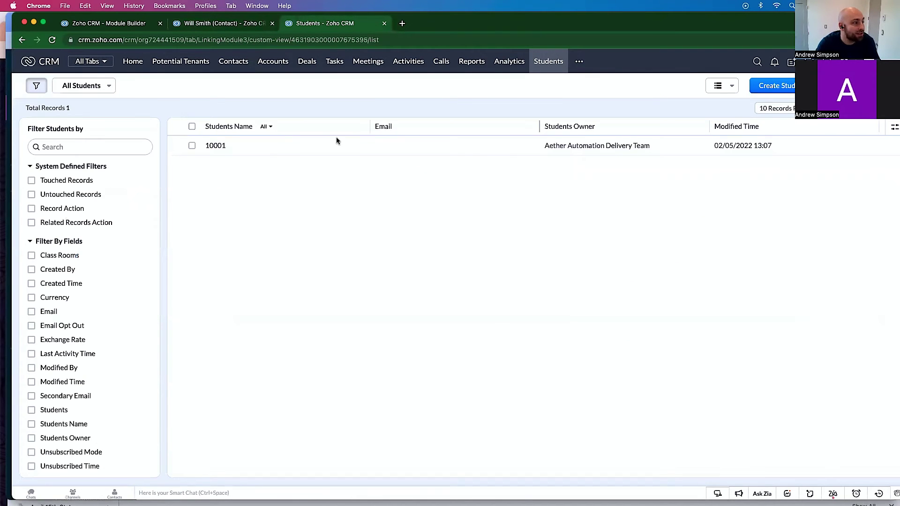
Review student record 10001 linking Special Course to the contact, then switch tabs back.
{"action": "left_click", "coordinate": [215, 147]}
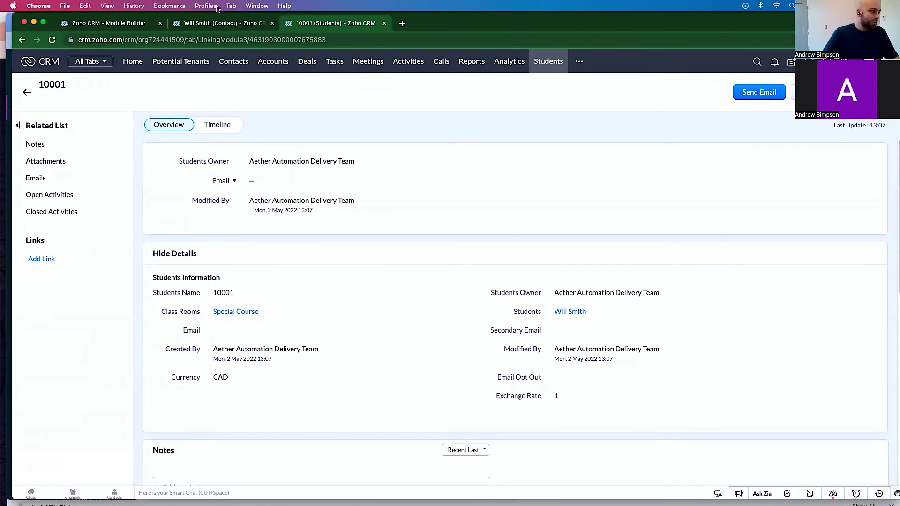
{"action": "left_click", "coordinate": [213, 25]}
Return to the contact's record and open Special Course in a separate tab.
{"action": "left_click", "coordinate": [109, 23]}
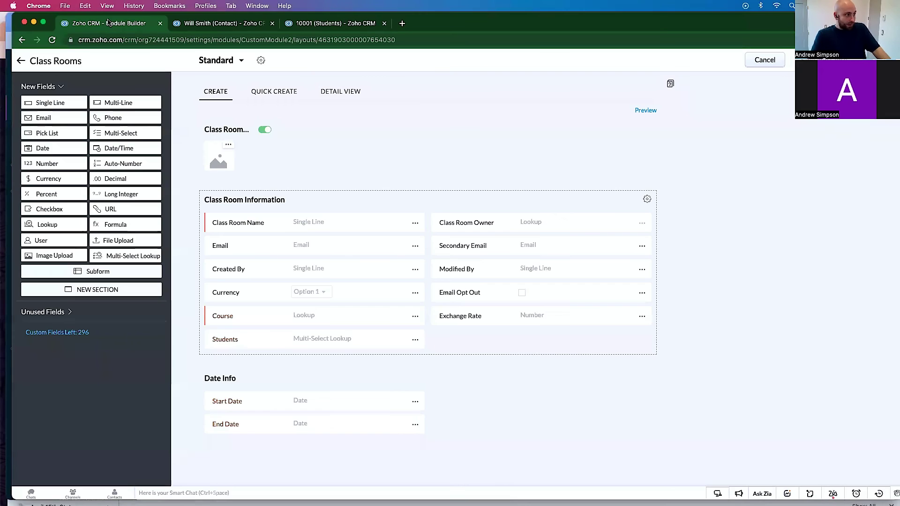
{"action": "left_click", "coordinate": [219, 23]}
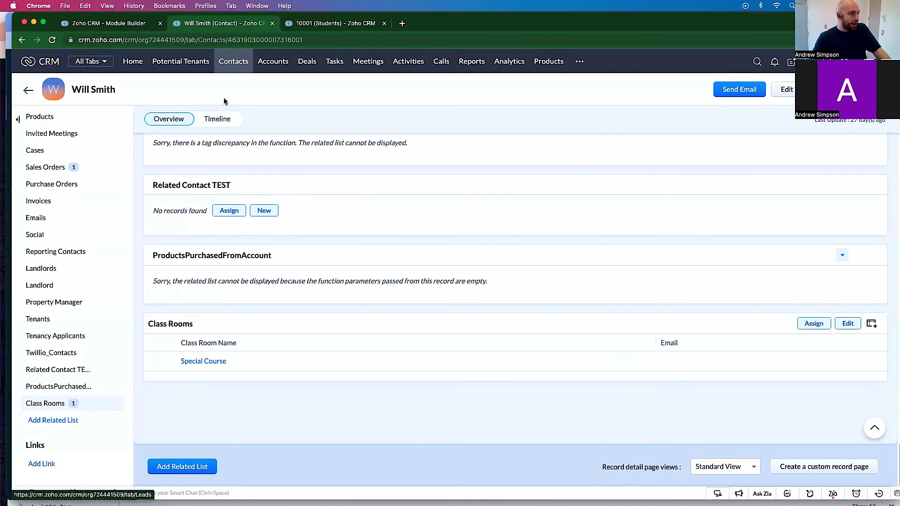
{"action": "left_click", "coordinate": [204, 361], "text": "super"}
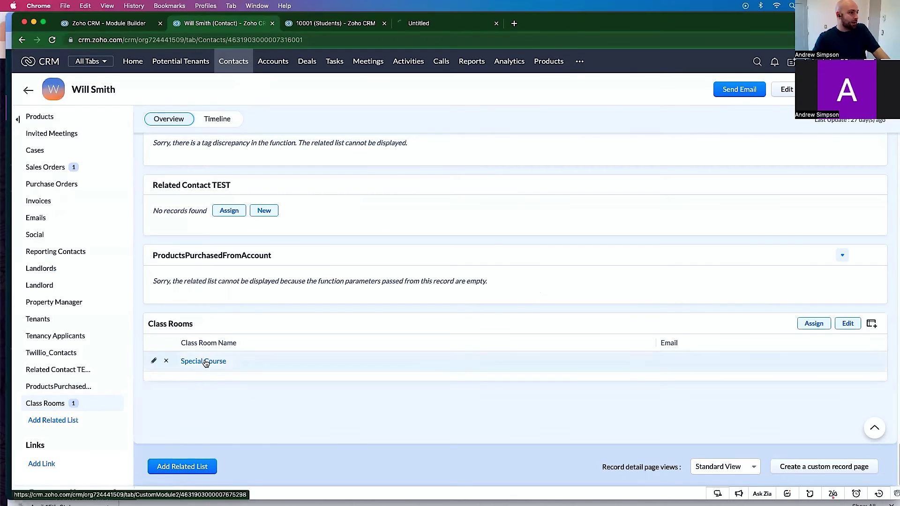
Open the Courses module in a new tab from the more-modules menu.
{"action": "left_click", "coordinate": [580, 61]}
{"action": "scroll", "coordinate": [609, 346], "scroll_direction": "down", "scroll_amount": 1}
{"action": "scroll", "coordinate": [609, 346], "scroll_direction": "down", "scroll_amount": 2}
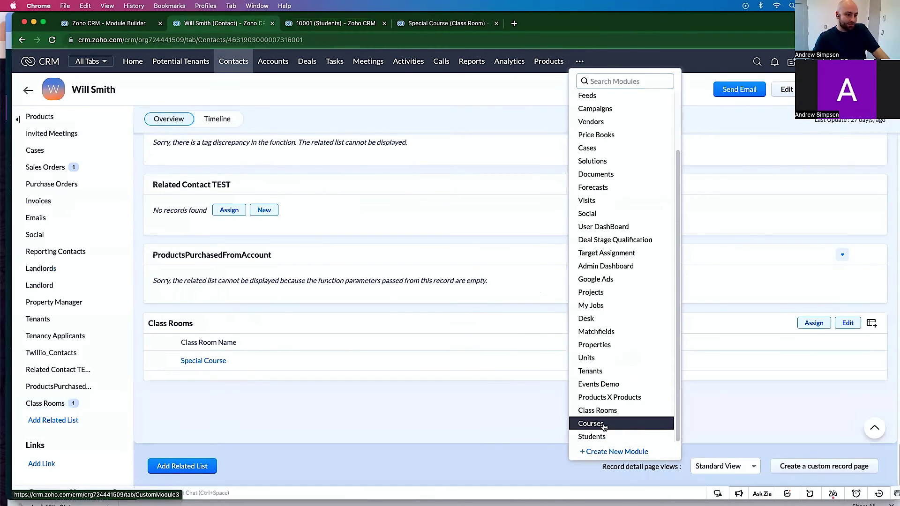
{"action": "left_click", "coordinate": [605, 425], "text": "super"}
Create the course Lean Manufacturing (Green Belt), fixing the misspelling before saving.
{"action": "left_click", "coordinate": [555, 22]}
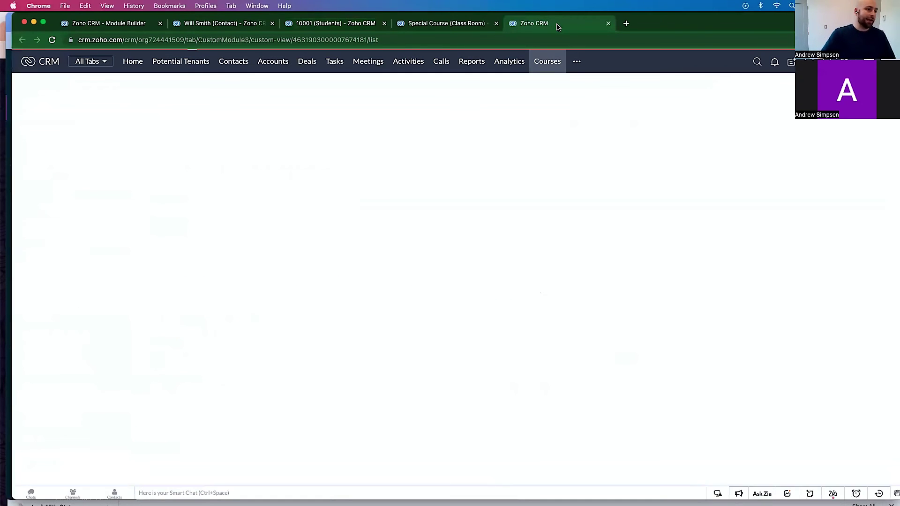
{"action": "left_click", "coordinate": [787, 89]}
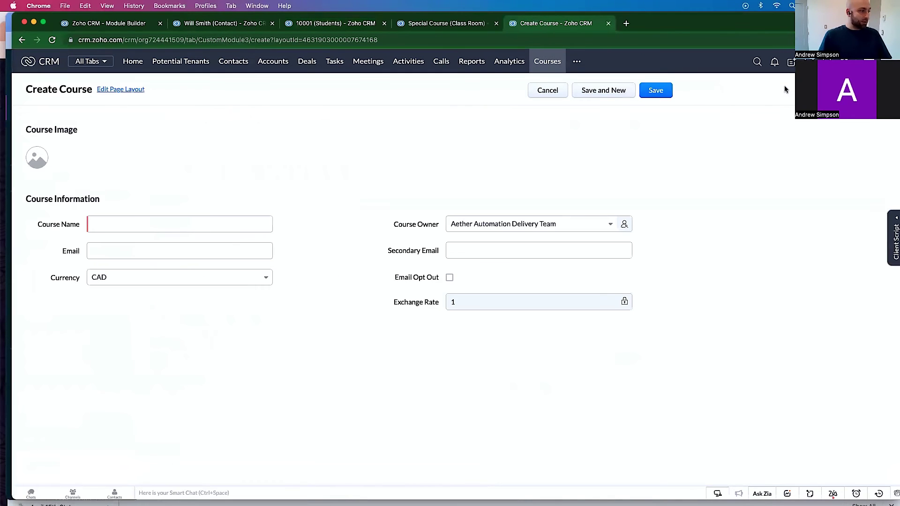
{"action": "left_click", "coordinate": [101, 227]}
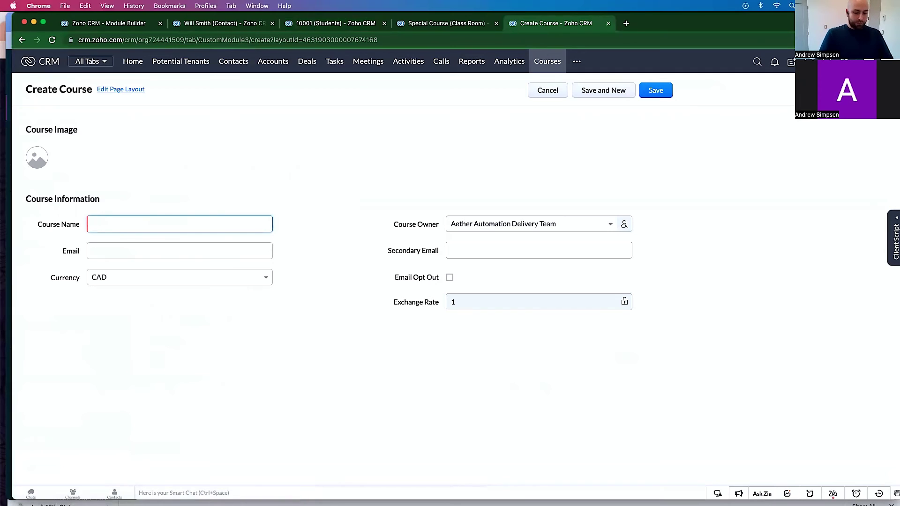
{"action": "type", "text": "Lean Manuf"}
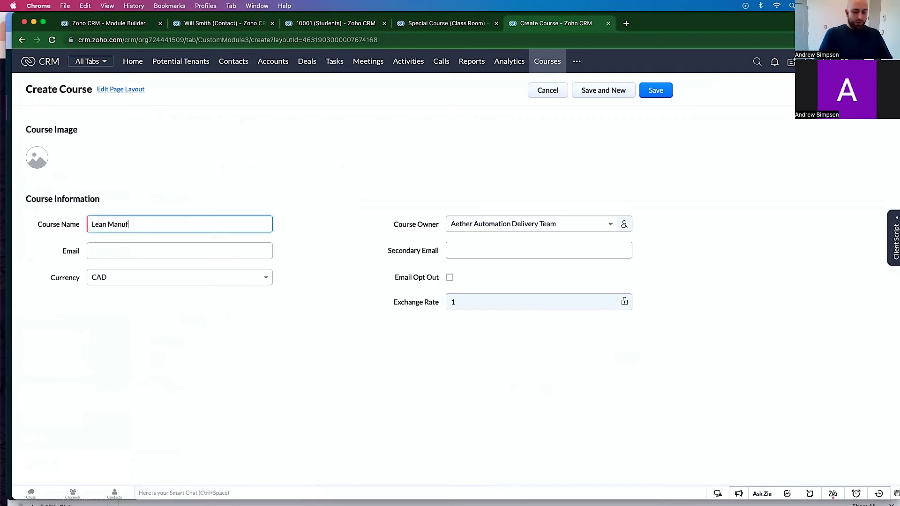
{"action": "type", "text": "acutring ("}
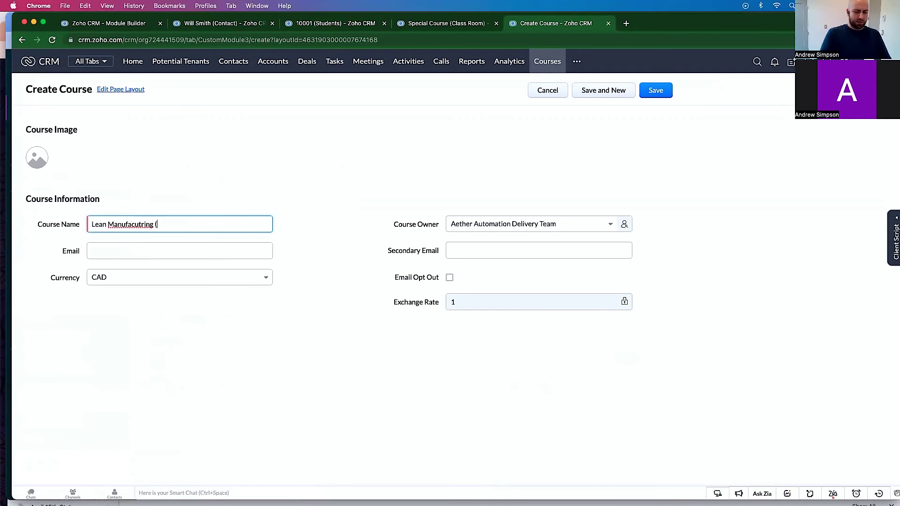
{"action": "type", "text": "Green Belt)"}
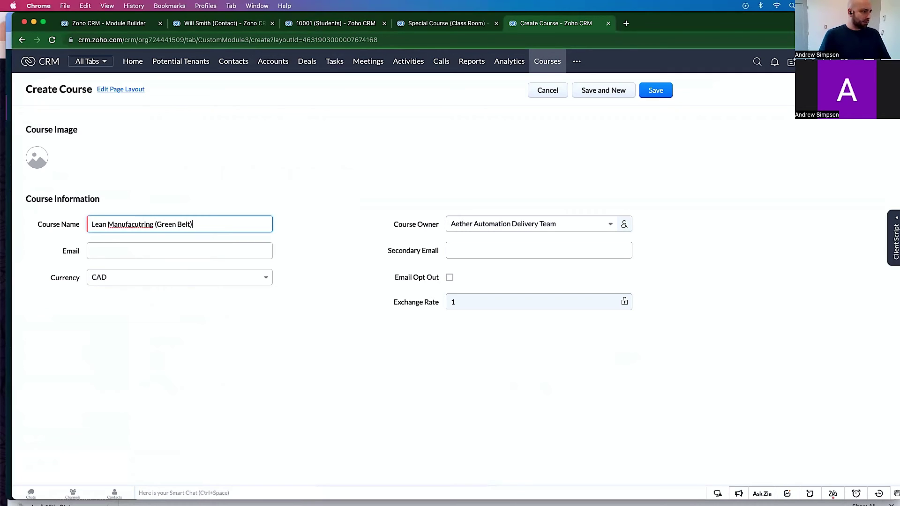
{"action": "right_click", "coordinate": [129, 227]}
{"action": "left_click", "coordinate": [151, 233]}
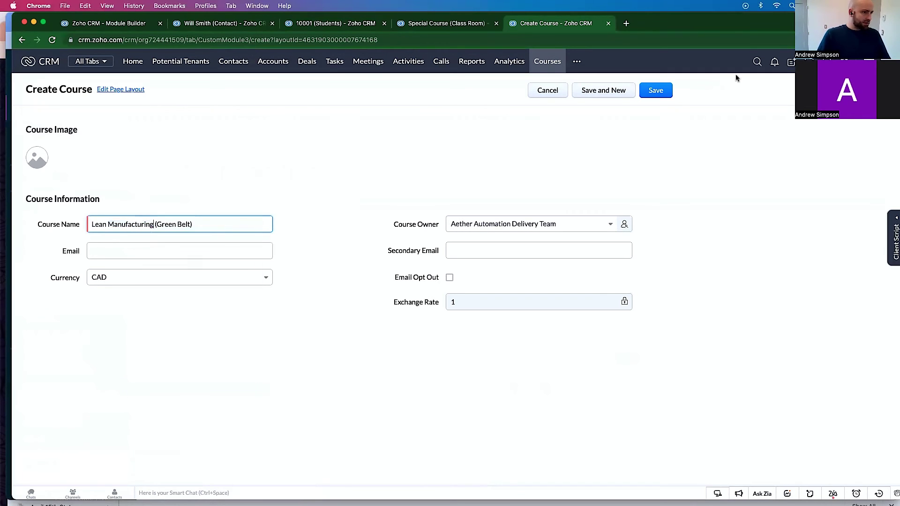
{"action": "left_click", "coordinate": [587, 90]}
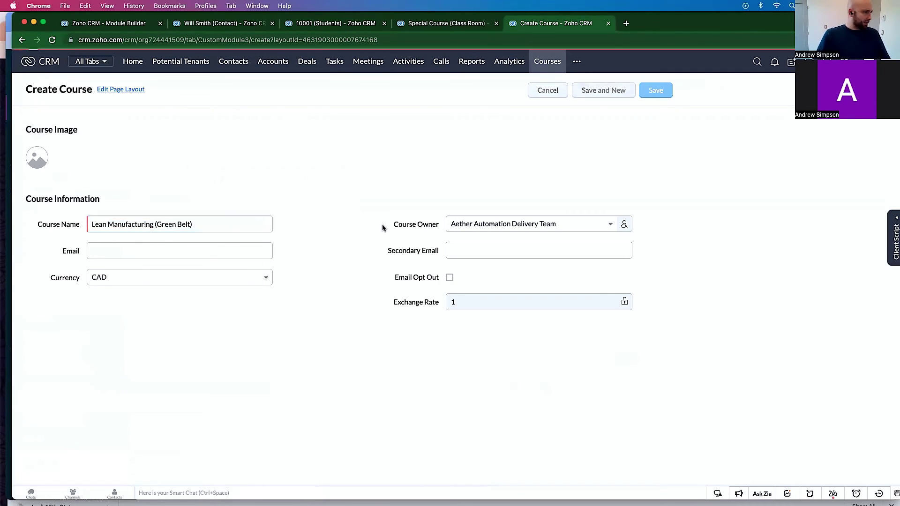
Create the course Lean Manufacturing (Black Belt), then view the full Courses list.
{"action": "left_click", "coordinate": [151, 227]}
{"action": "key", "text": "Down"}
{"action": "key", "text": "Return"}
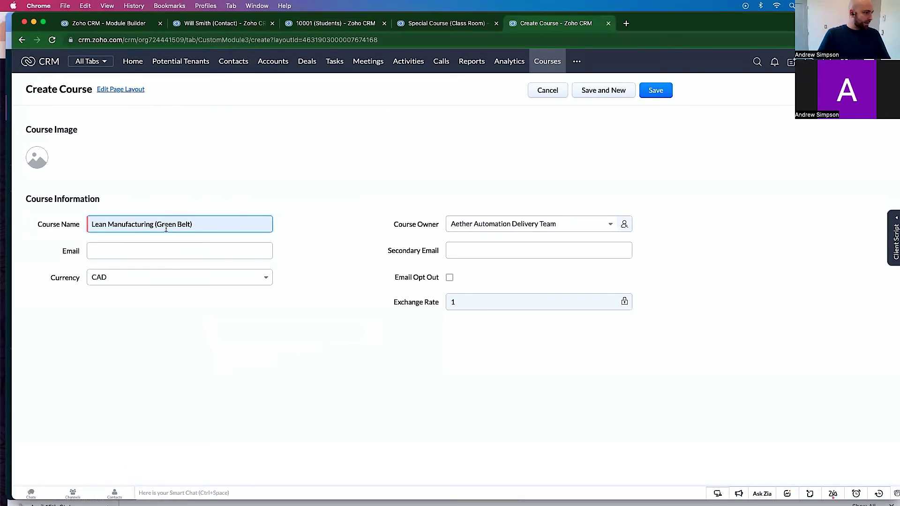
{"action": "double_click", "coordinate": [167, 226]}
{"action": "type", "text": "Black"}
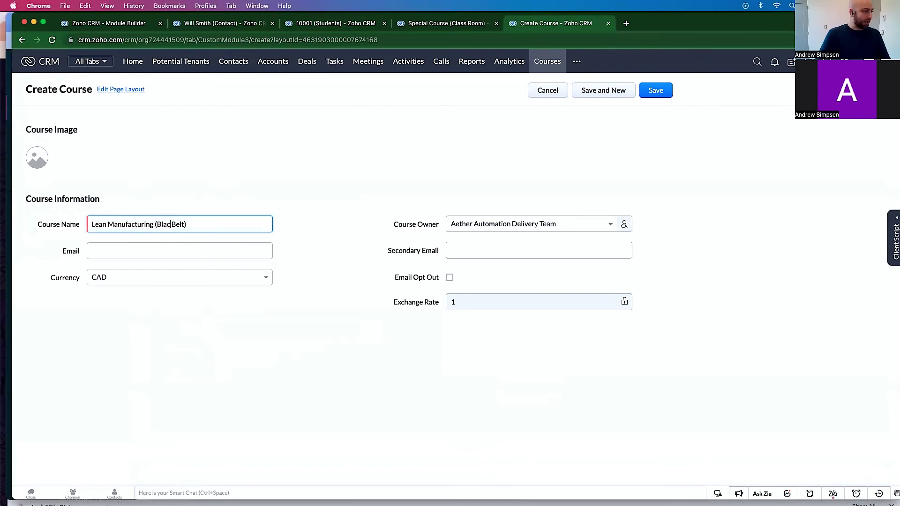
{"action": "left_click", "coordinate": [651, 95]}
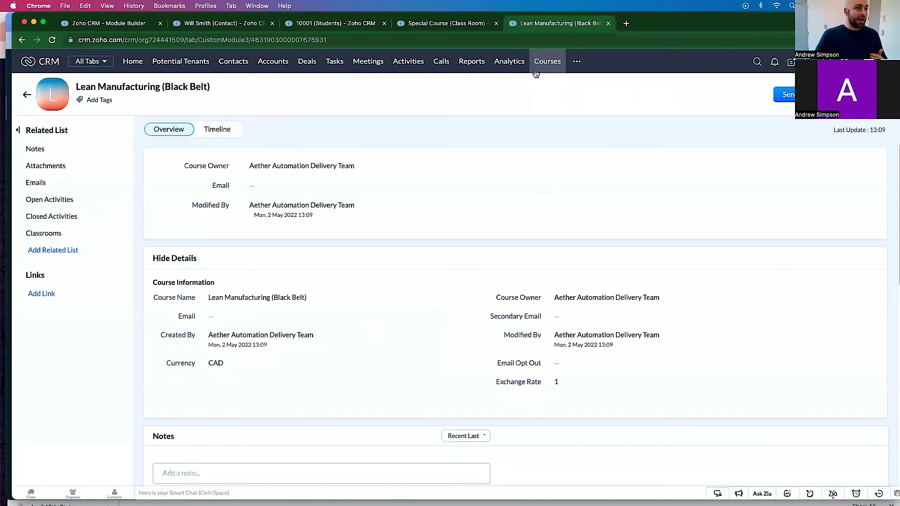
{"action": "left_click", "coordinate": [547, 61]}
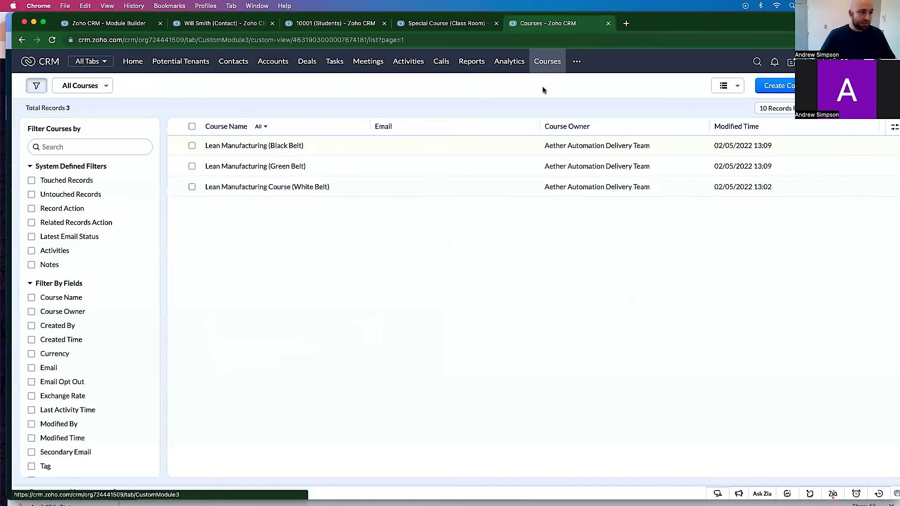
Start a class room named Travelling to The Netherlands Class with course Lean Manufacturing (Green Belt).
{"action": "left_click", "coordinate": [446, 25]}
{"action": "left_click", "coordinate": [554, 63]}
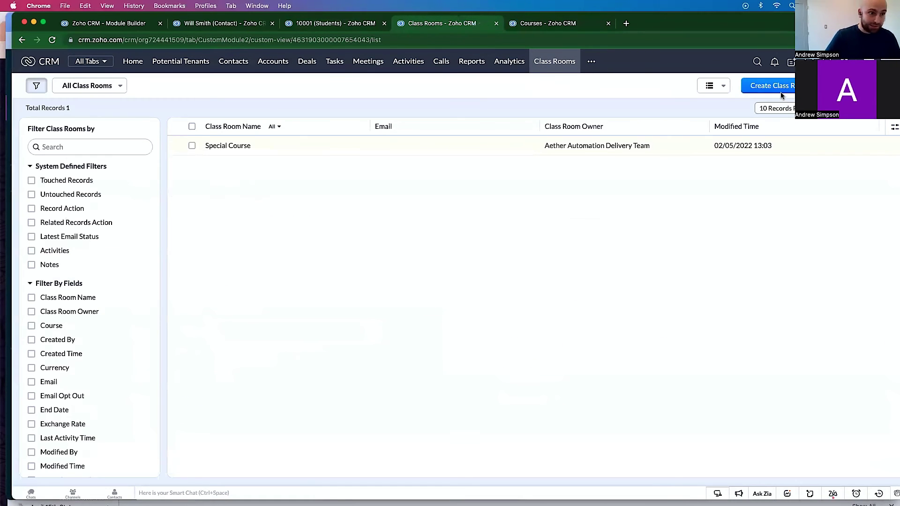
{"action": "left_click", "coordinate": [780, 87]}
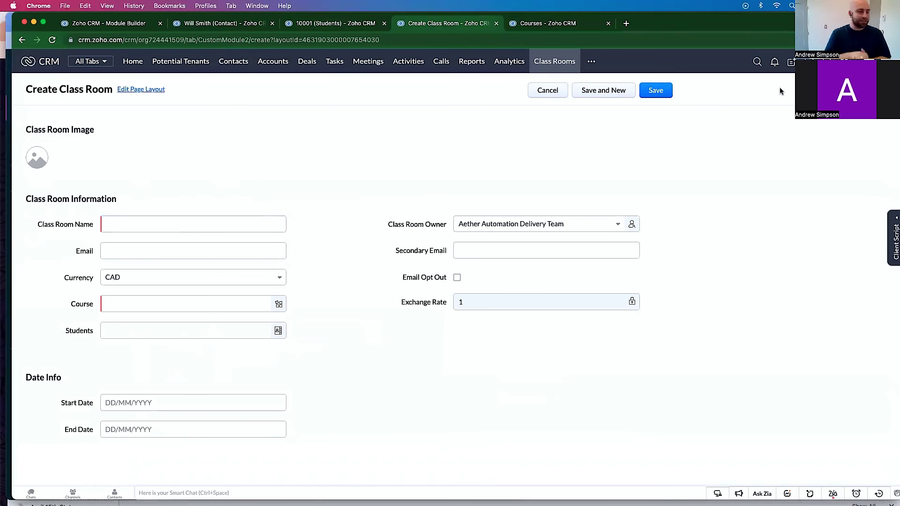
{"action": "left_click", "coordinate": [174, 222]}
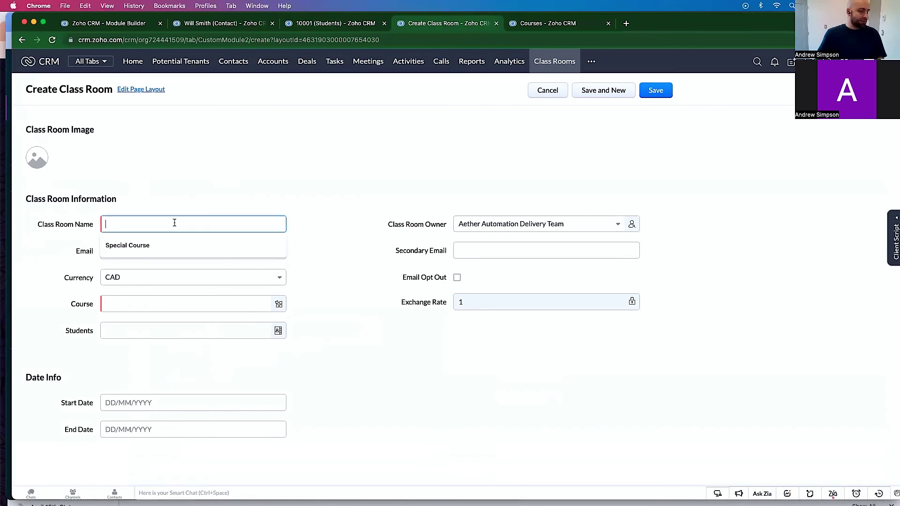
{"action": "type", "text": "Trav"}
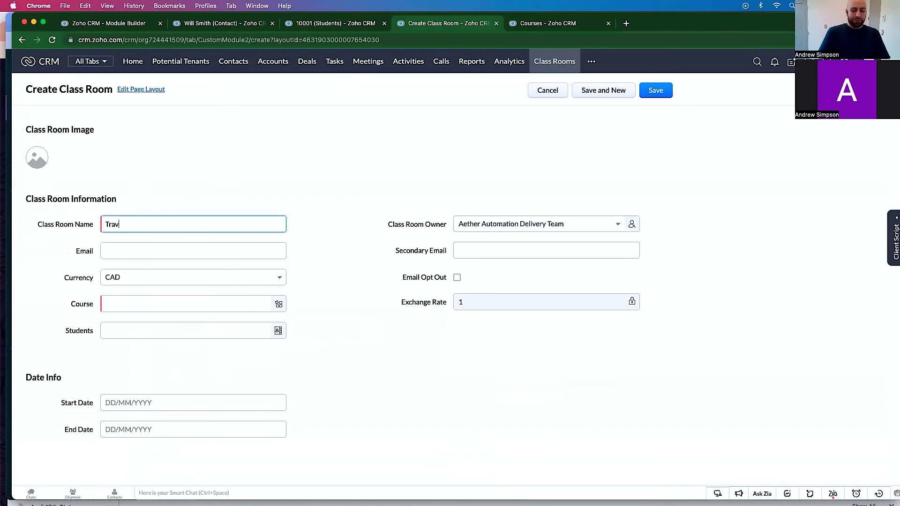
{"action": "type", "text": "elling to The Netherlands Class"}
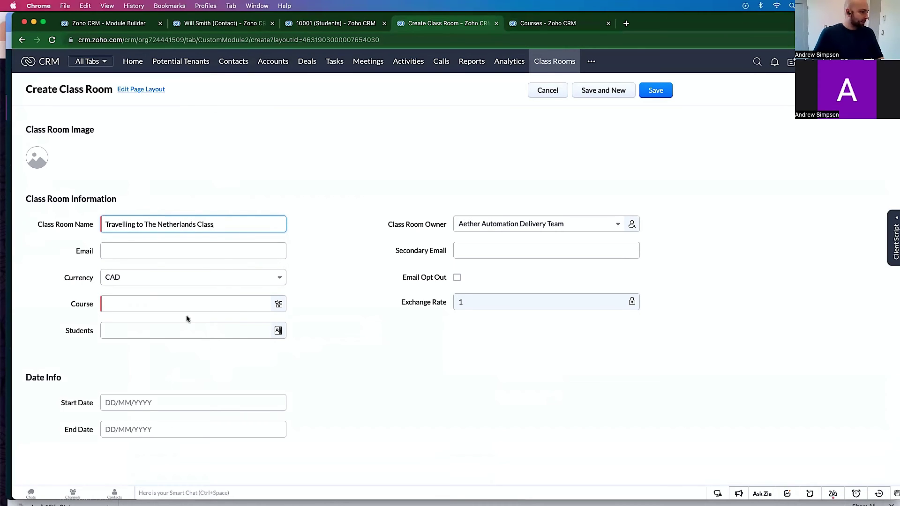
{"action": "left_click", "coordinate": [176, 302]}
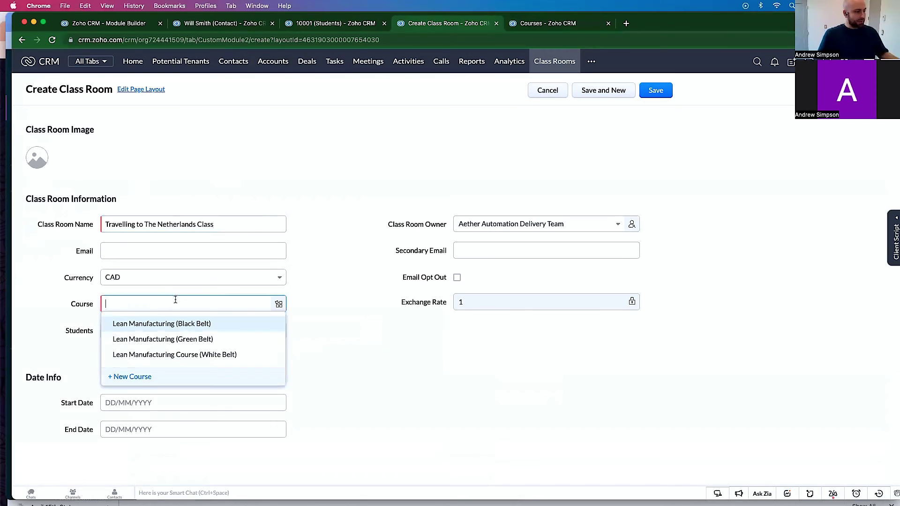
{"action": "left_click", "coordinate": [187, 340]}
{"action": "left_click", "coordinate": [200, 303]}
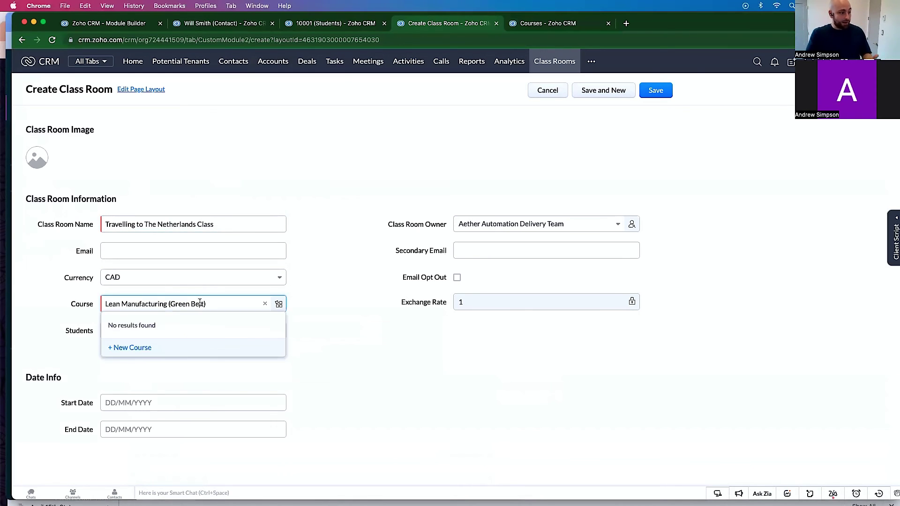
{"action": "left_click", "coordinate": [372, 357]}
{"action": "left_click", "coordinate": [209, 328]}
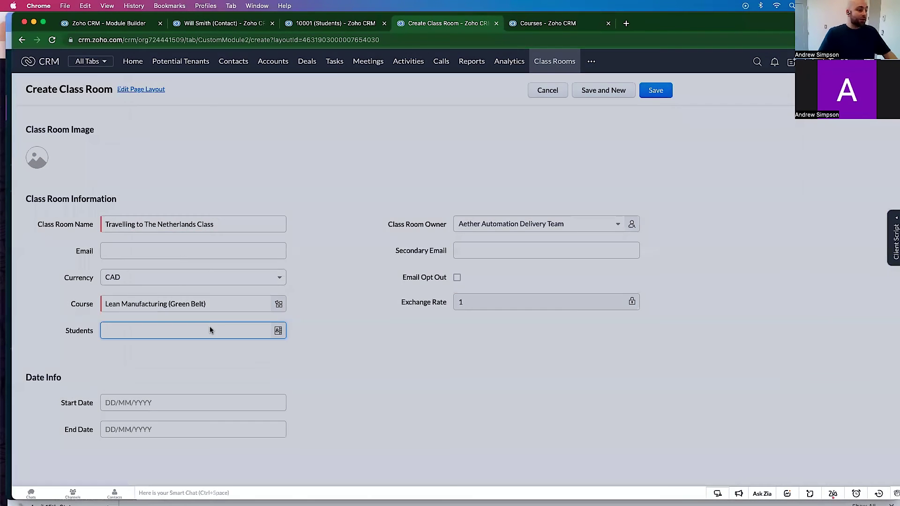
{"action": "left_click", "coordinate": [789, 70]}
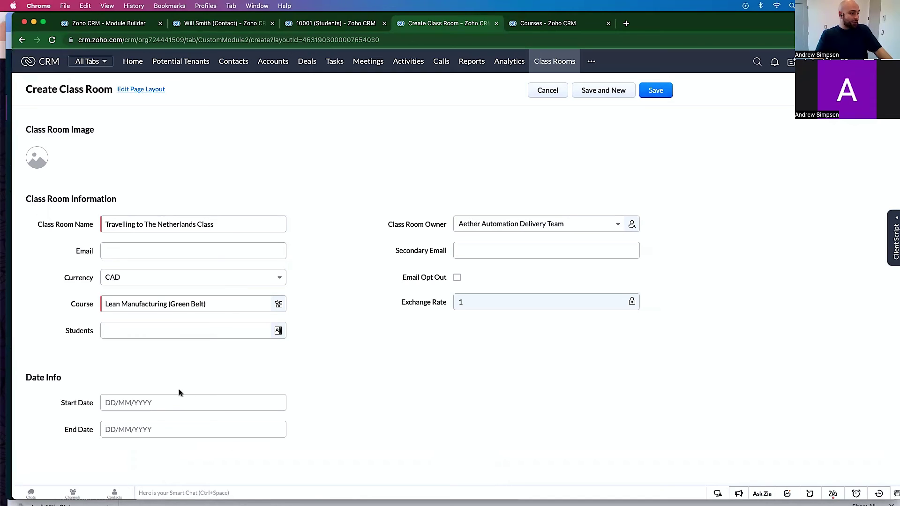
Set start date 01/06/2022 and end date 02/06/2022, then save the class room.
{"action": "left_click", "coordinate": [171, 402]}
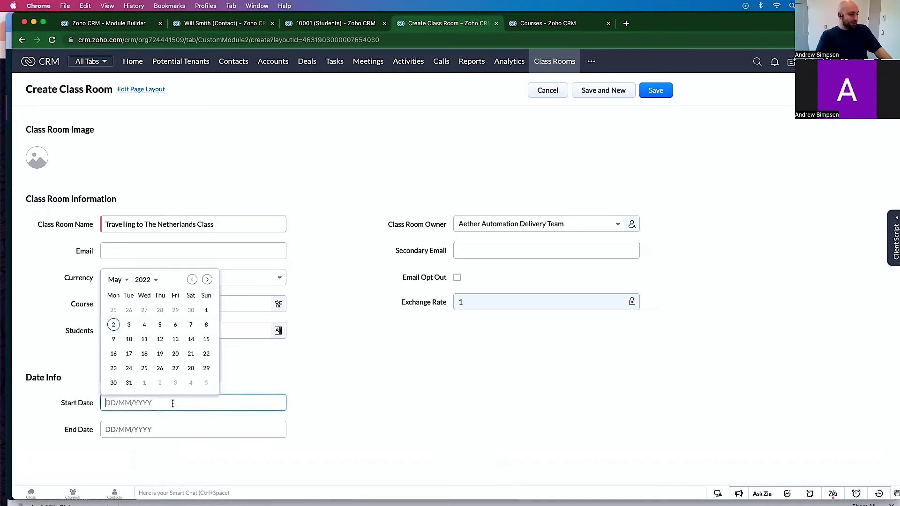
{"action": "left_click", "coordinate": [144, 383]}
{"action": "left_click", "coordinate": [178, 430]}
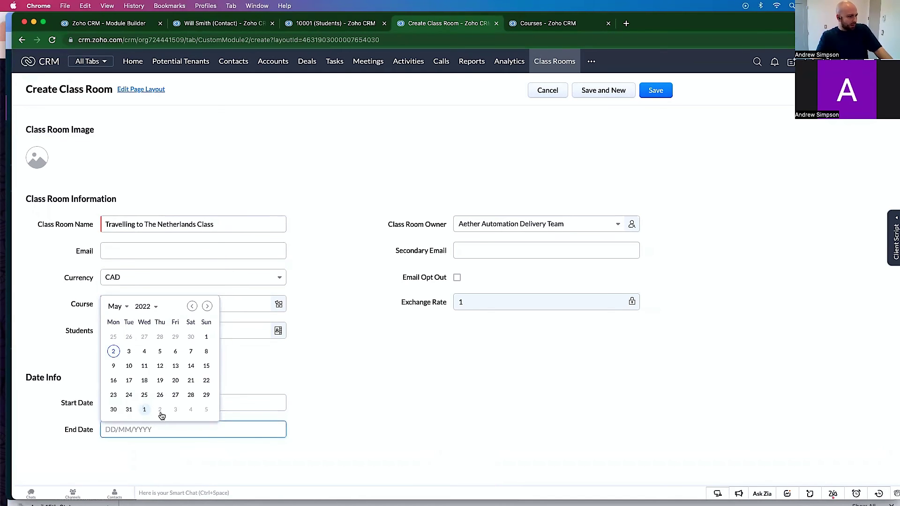
{"action": "left_click", "coordinate": [160, 412]}
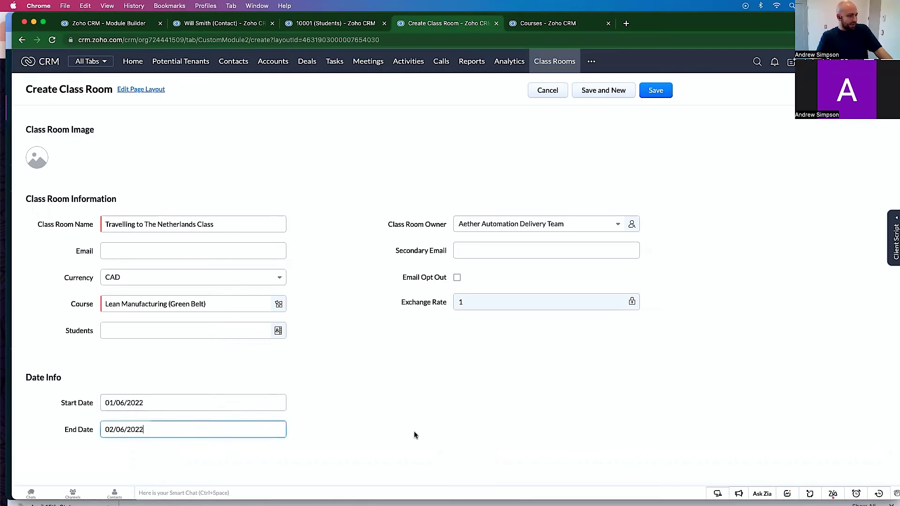
{"action": "left_click", "coordinate": [657, 96]}
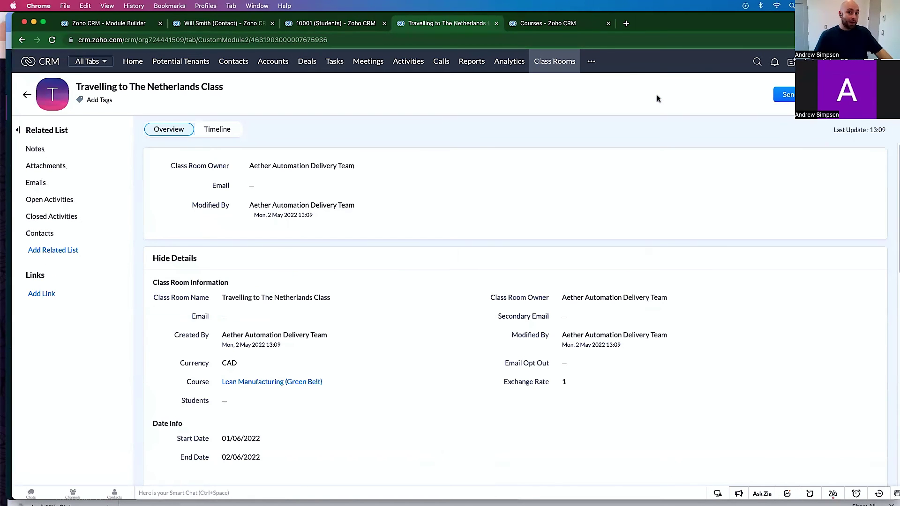
{"action": "scroll", "coordinate": [564, 228], "scroll_direction": "down", "scroll_amount": 10}
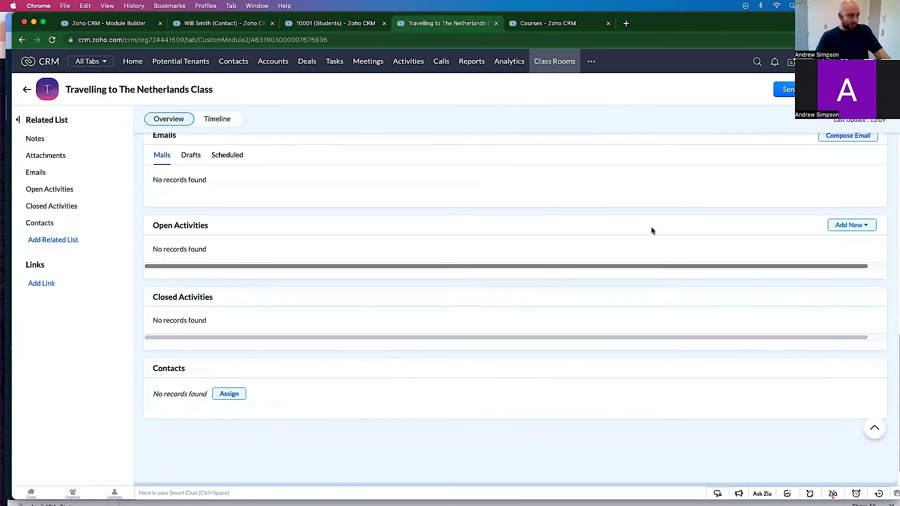
{"action": "scroll", "coordinate": [422, 260], "scroll_direction": "up", "scroll_amount": 12}
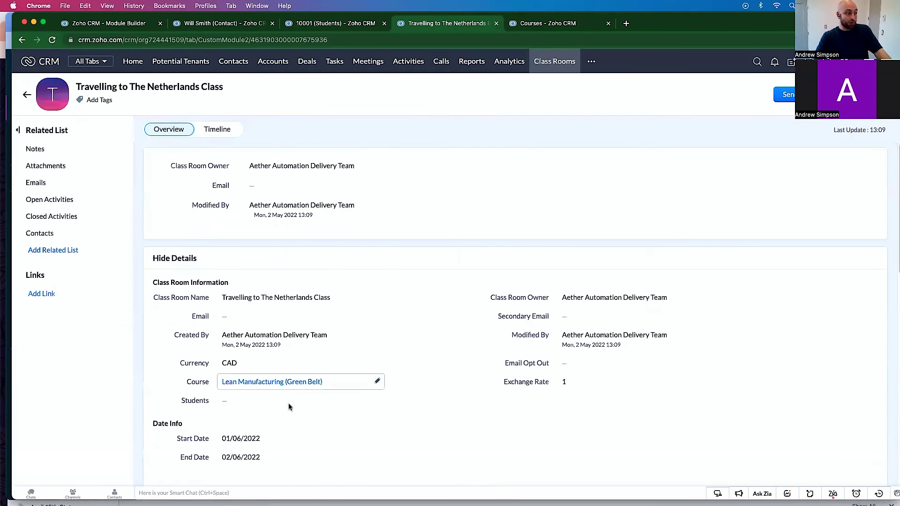
{"action": "scroll", "coordinate": [281, 399], "scroll_direction": "down", "scroll_amount": 10}
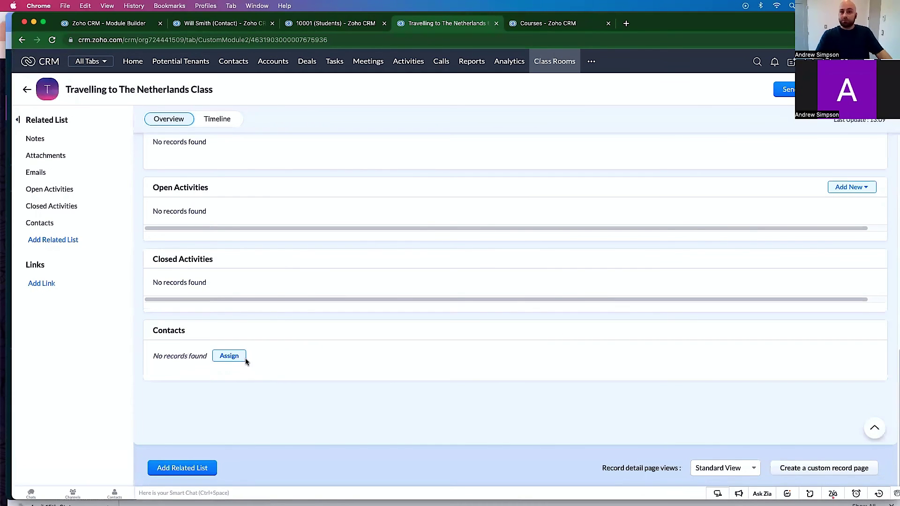
{"action": "left_click", "coordinate": [237, 356]}
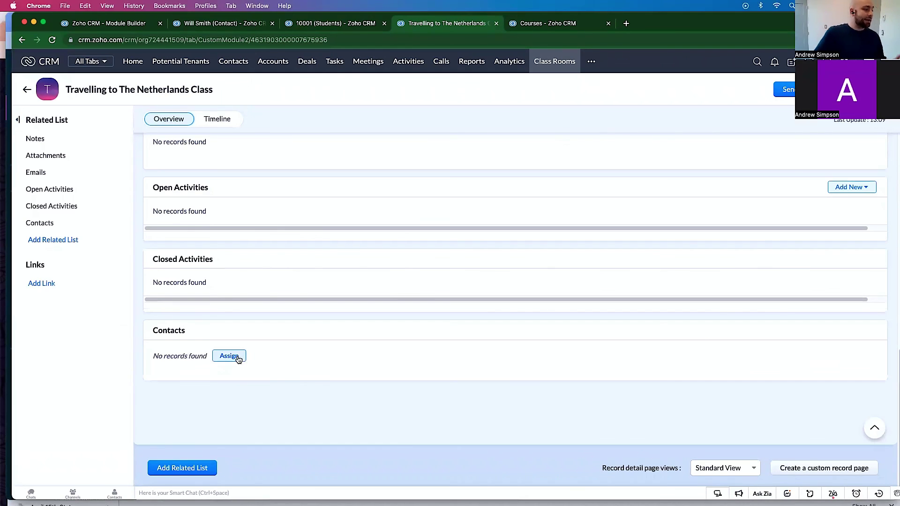
Assign three contacts to Travelling to The Netherlands Class and check its Contacts list.
{"action": "left_click", "coordinate": [124, 143]}
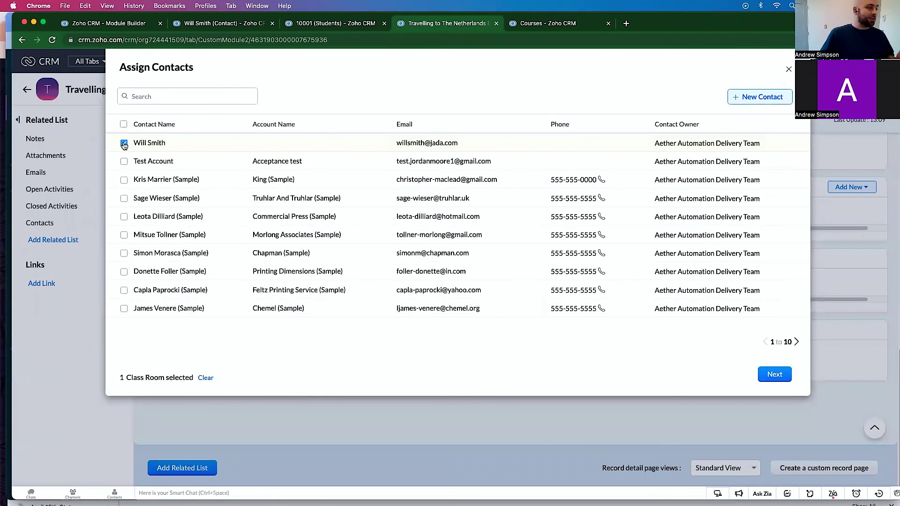
{"action": "left_click", "coordinate": [124, 162]}
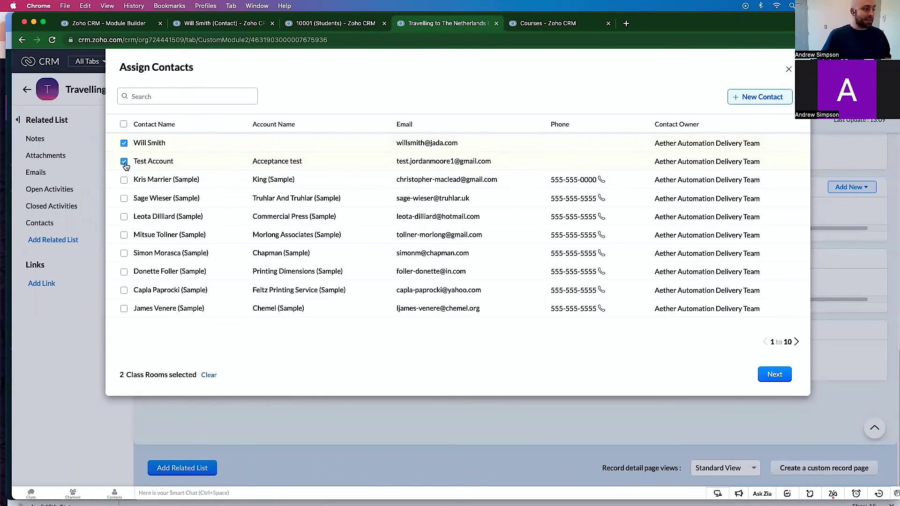
{"action": "left_click", "coordinate": [124, 309]}
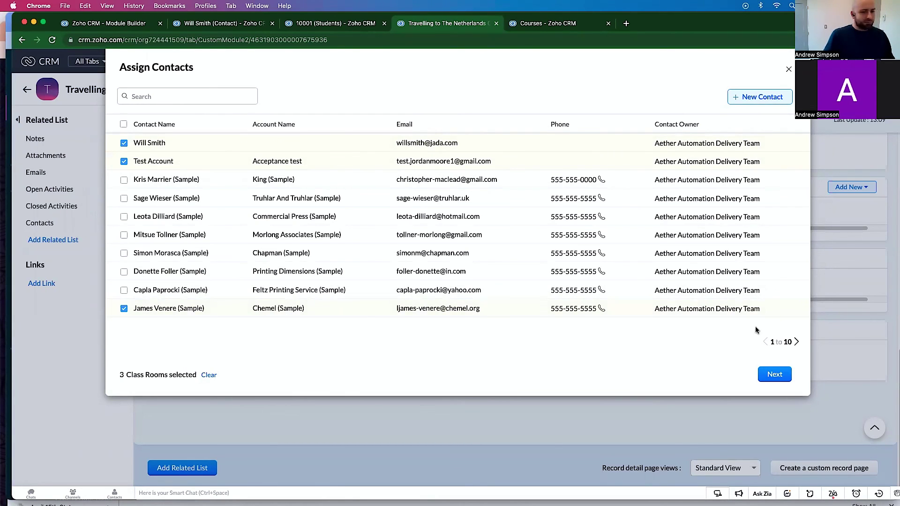
{"action": "left_click", "coordinate": [765, 374]}
{"action": "left_click", "coordinate": [782, 247]}
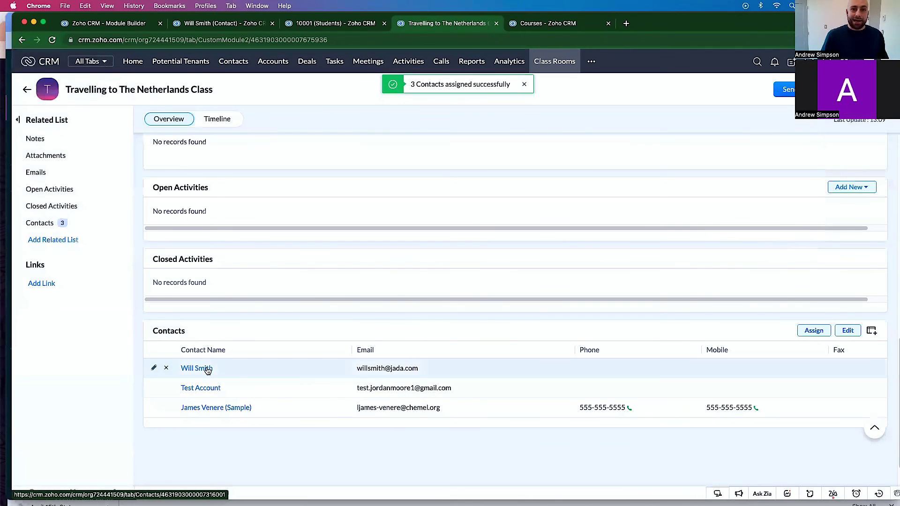
{"action": "scroll", "coordinate": [208, 371], "scroll_direction": "up", "scroll_amount": 10}
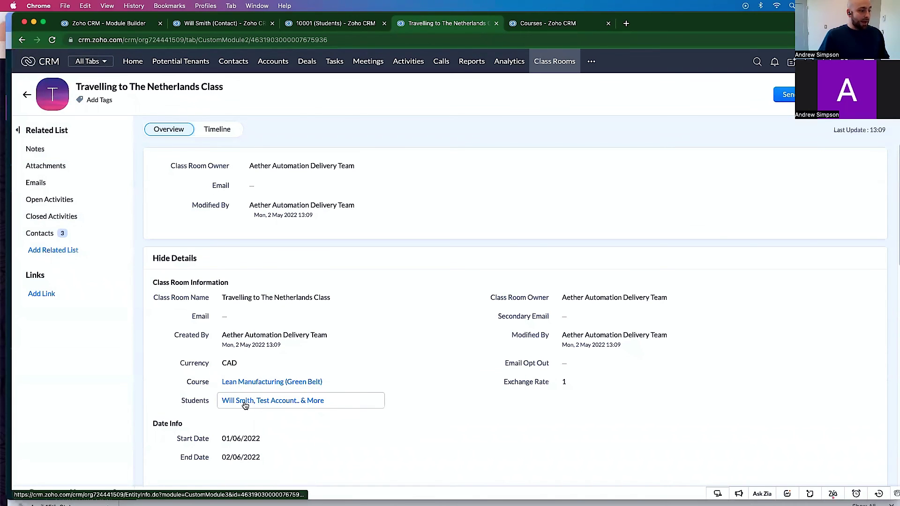
{"action": "scroll", "coordinate": [325, 346], "scroll_direction": "down", "scroll_amount": 10}
{"action": "scroll", "coordinate": [325, 345], "scroll_direction": "down", "scroll_amount": 5}
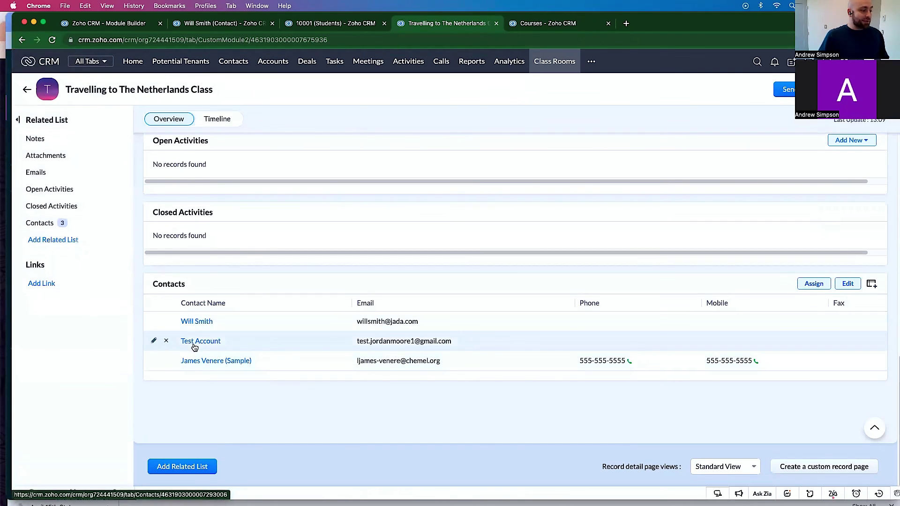
Open the first assigned contact's record at its Class Rooms related list.
{"action": "left_click", "coordinate": [195, 322]}
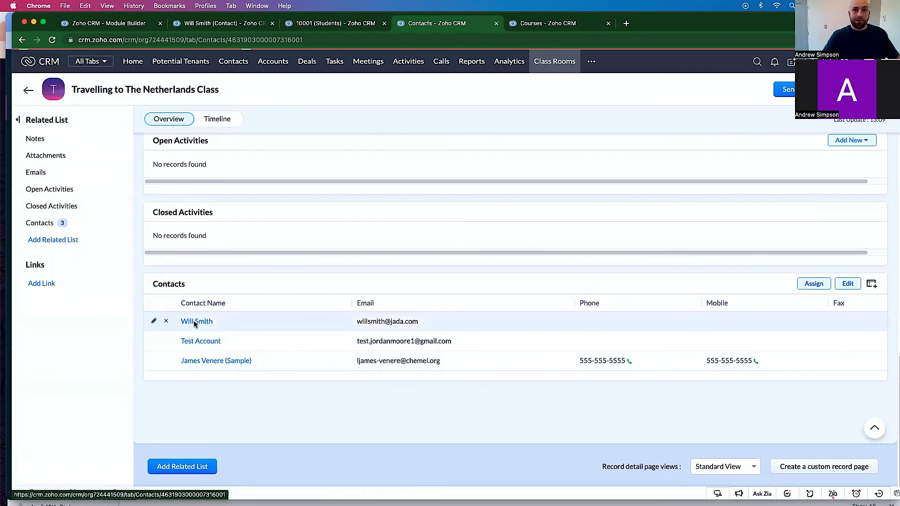
{"action": "scroll", "coordinate": [93, 291], "scroll_direction": "down", "scroll_amount": 3}
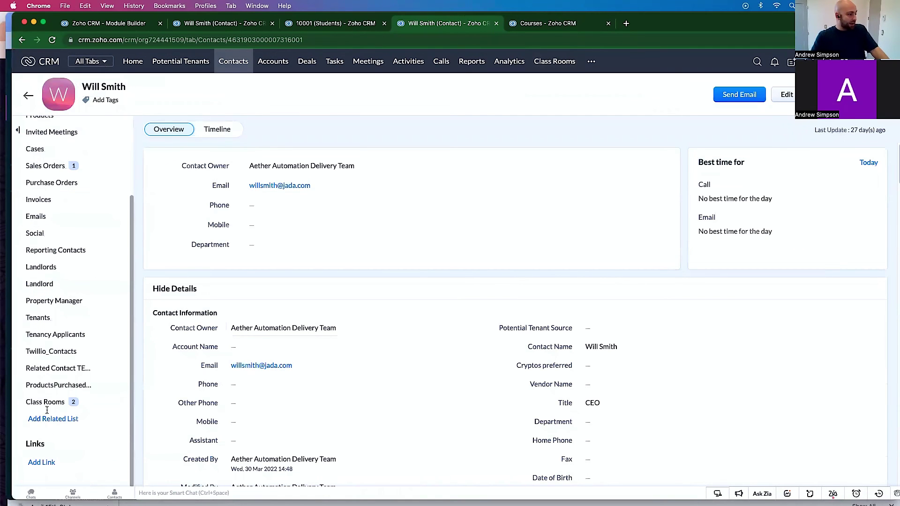
{"action": "left_click", "coordinate": [75, 414]}
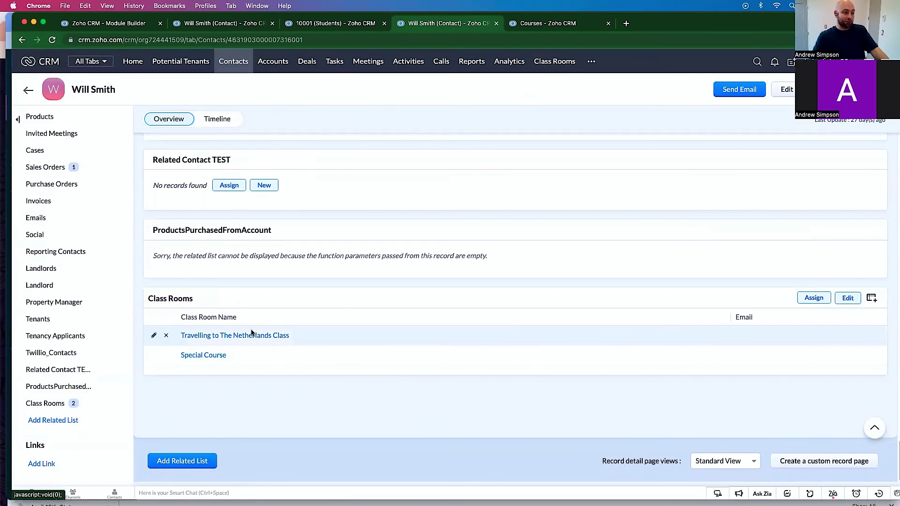
Add Start Date and End Date columns to the Class Rooms list and save.
{"action": "left_click", "coordinate": [872, 298]}
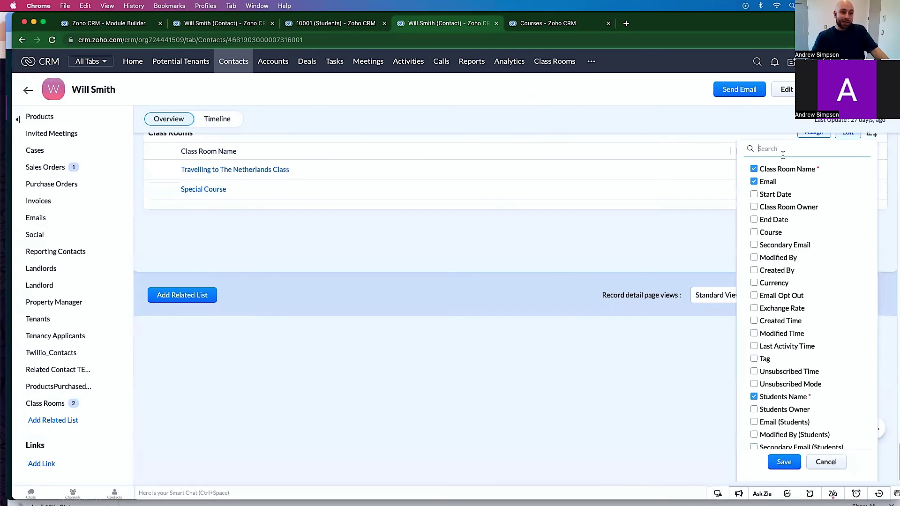
{"action": "type", "text": "start"}
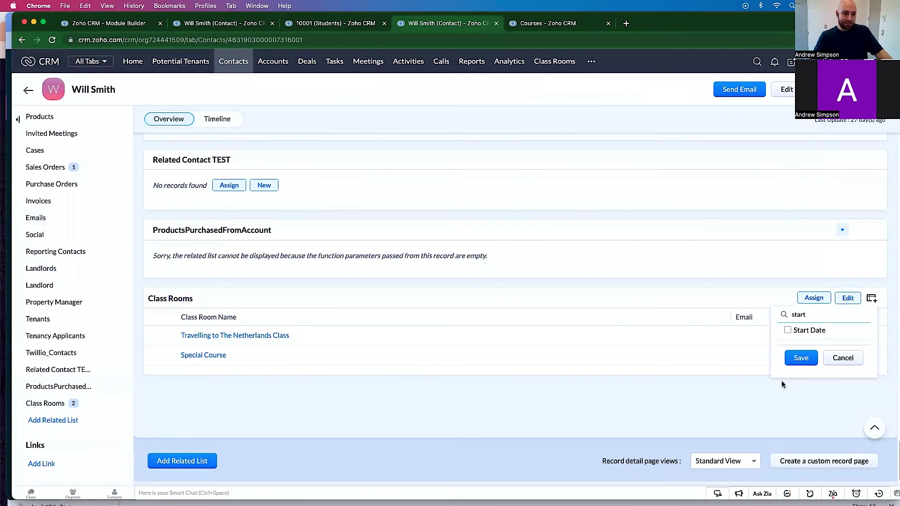
{"action": "double_click", "coordinate": [800, 316]}
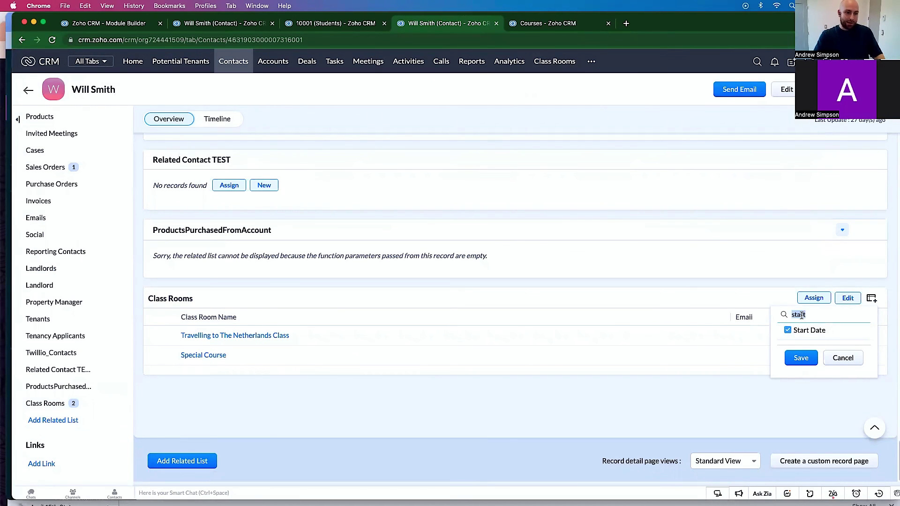
{"action": "type", "text": "end"}
{"action": "left_click", "coordinate": [787, 330]}
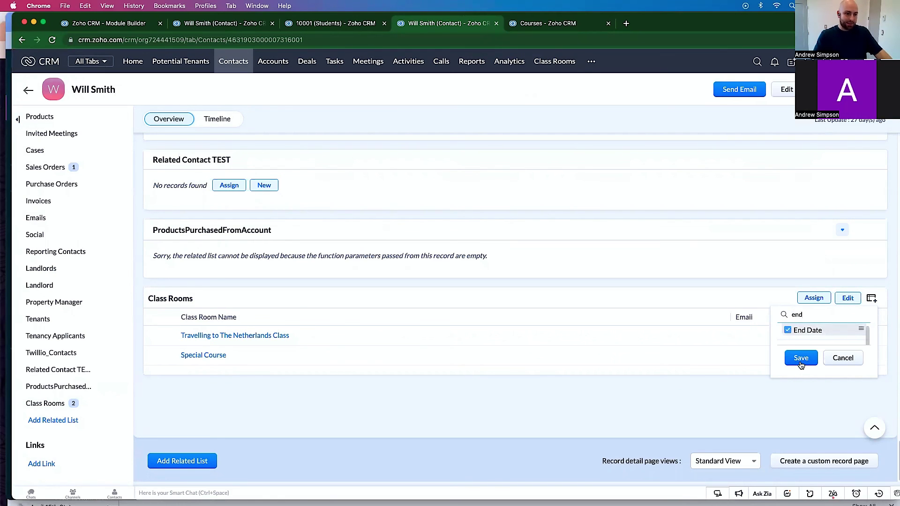
{"action": "left_click", "coordinate": [796, 364]}
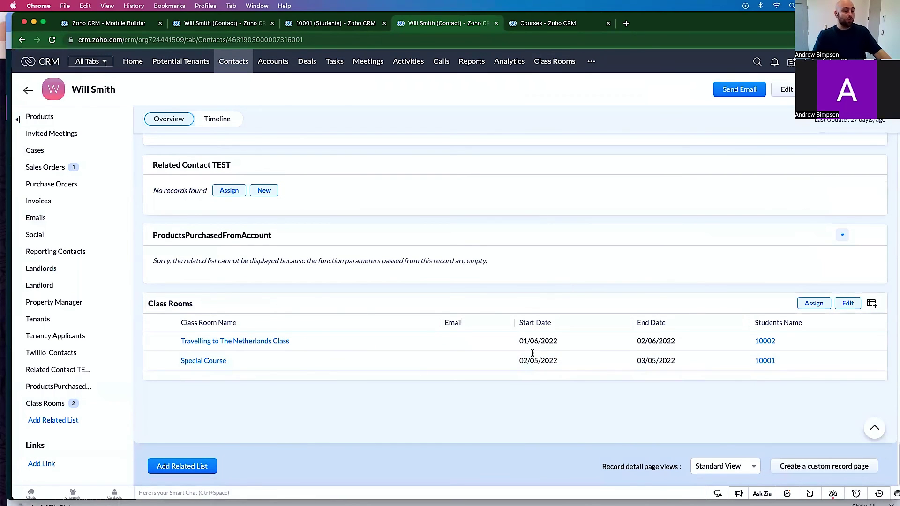